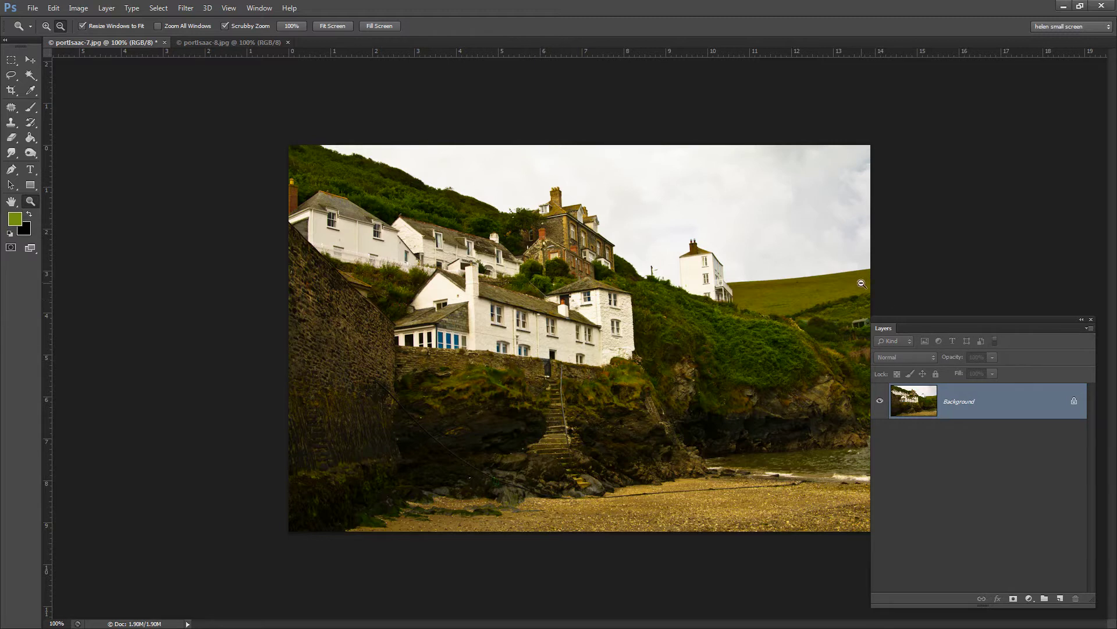
Move the floating Layers panel up and to the left, over more of the cottage photo
drag(907, 319, 827, 268)
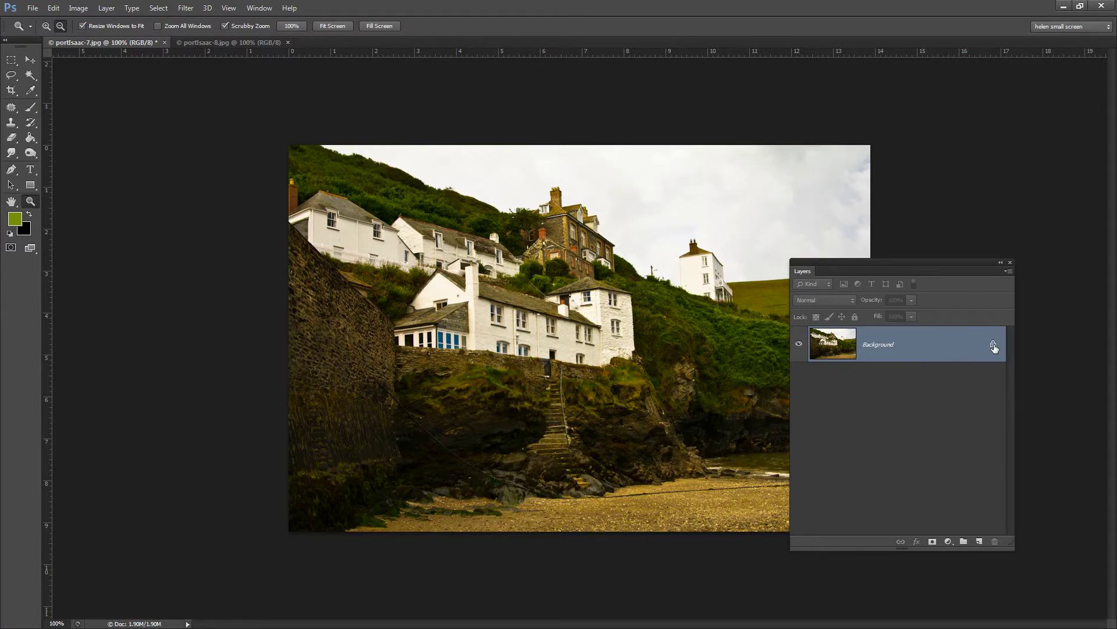
click(978, 541)
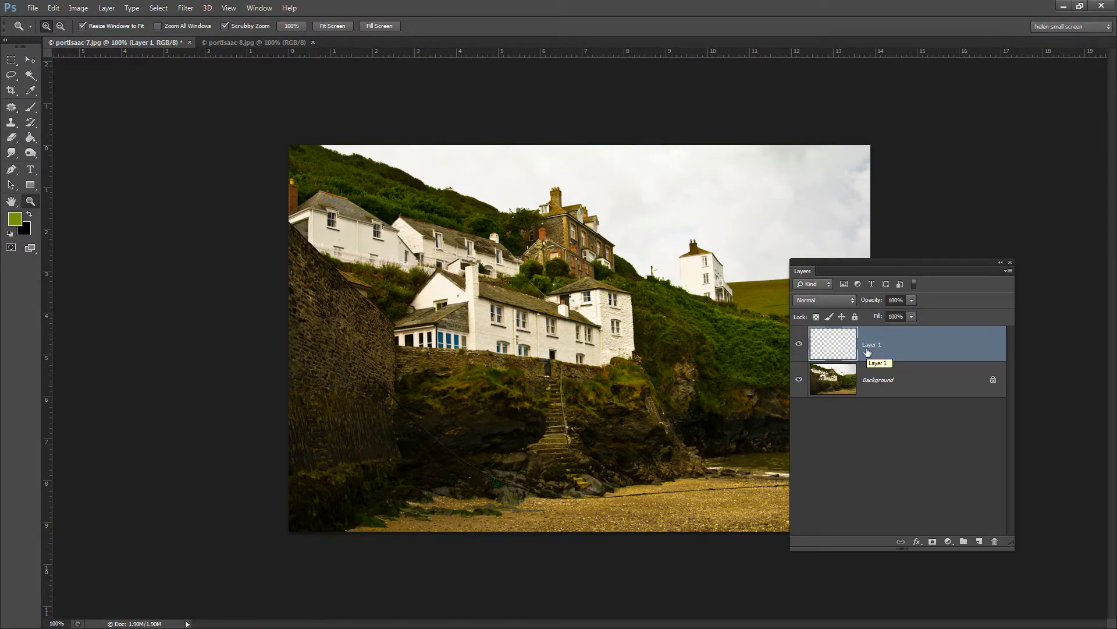
key(alt+BackSpace)
mouse_move(874, 343)
mouse_down()
mouse_move(880, 396)
mouse_move(877, 349)
mouse_up()
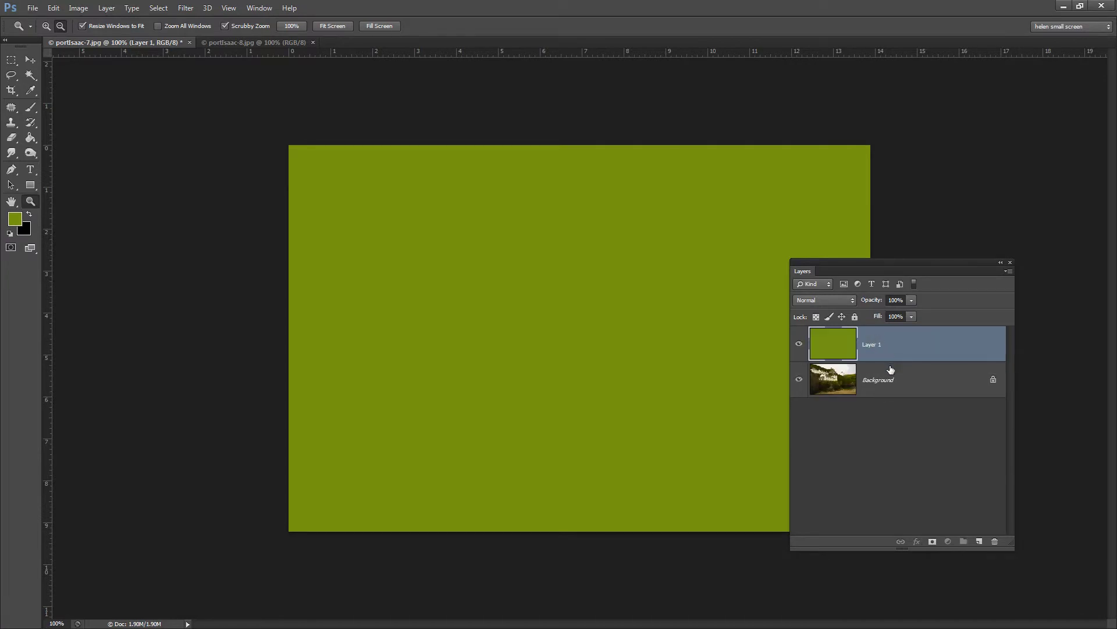
drag(890, 344, 995, 542)
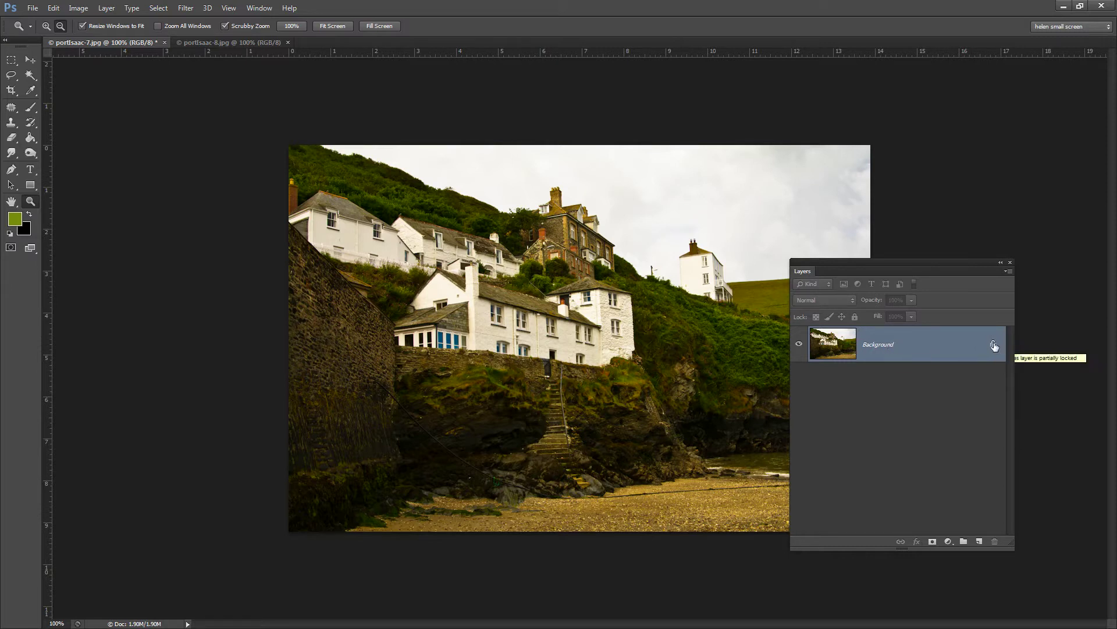
drag(995, 356, 995, 541)
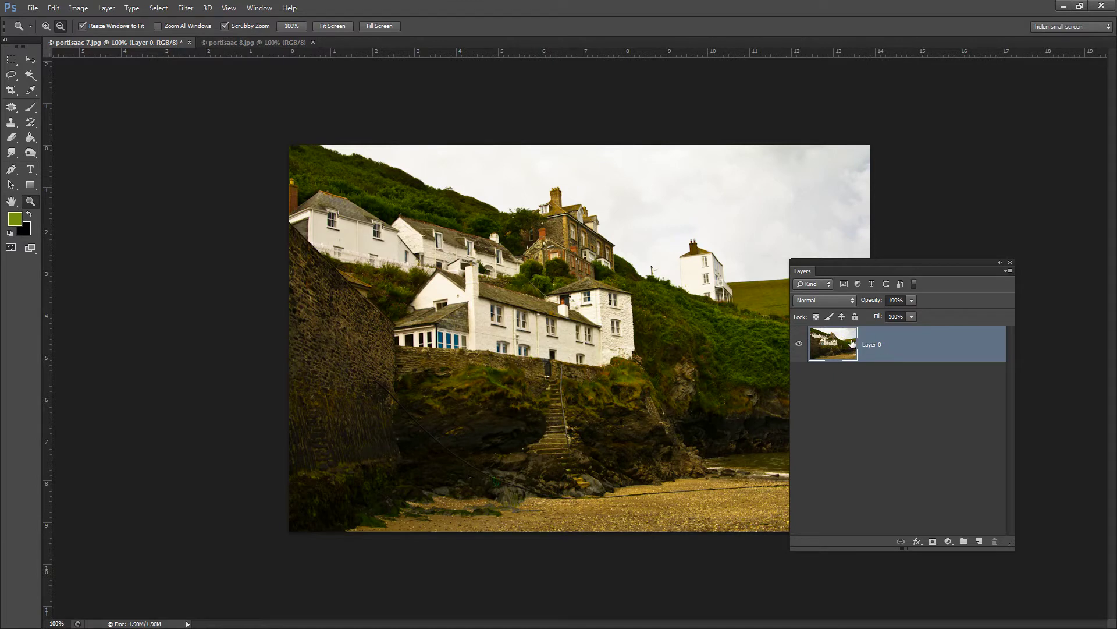
key(ctrl+z)
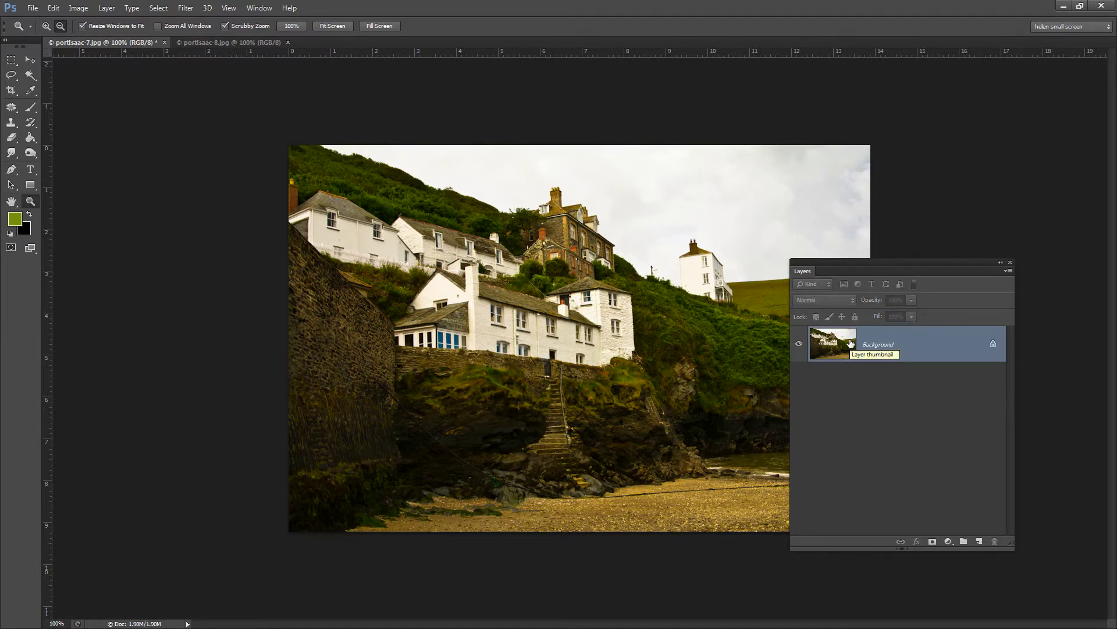
right_click(925, 343)
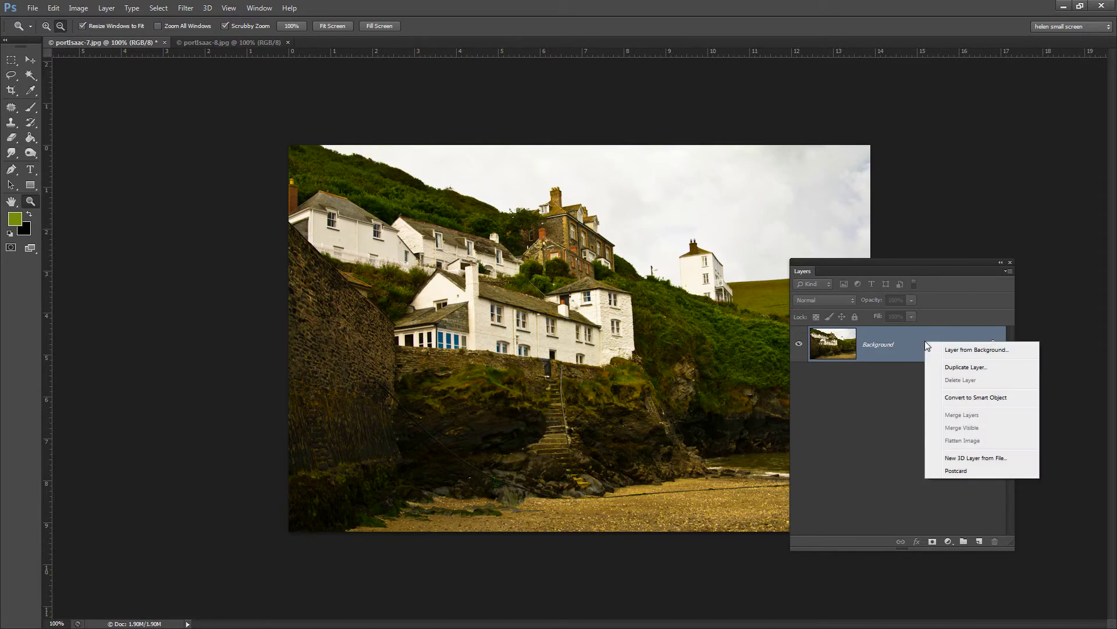
click(959, 351)
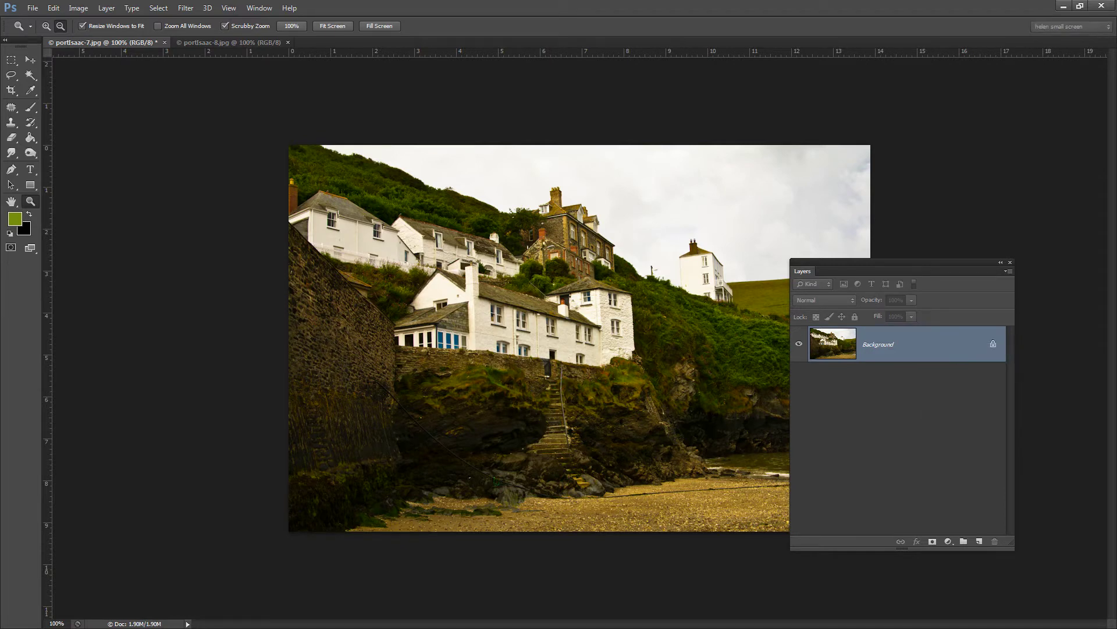
drag(35, 356, 564, 323)
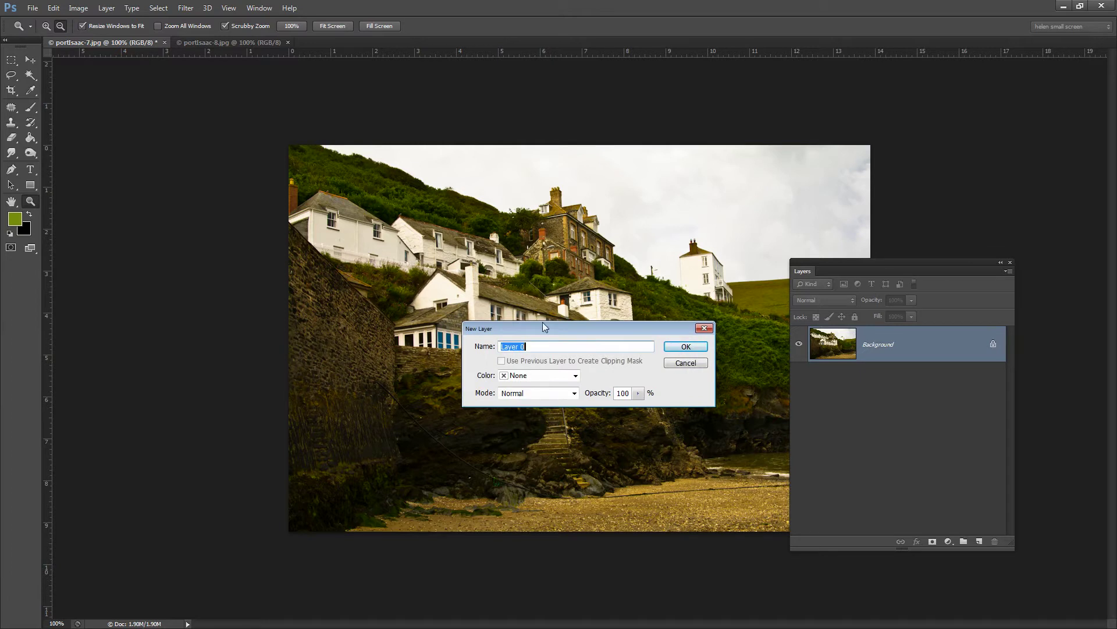
click(680, 349)
key(ctrl+z)
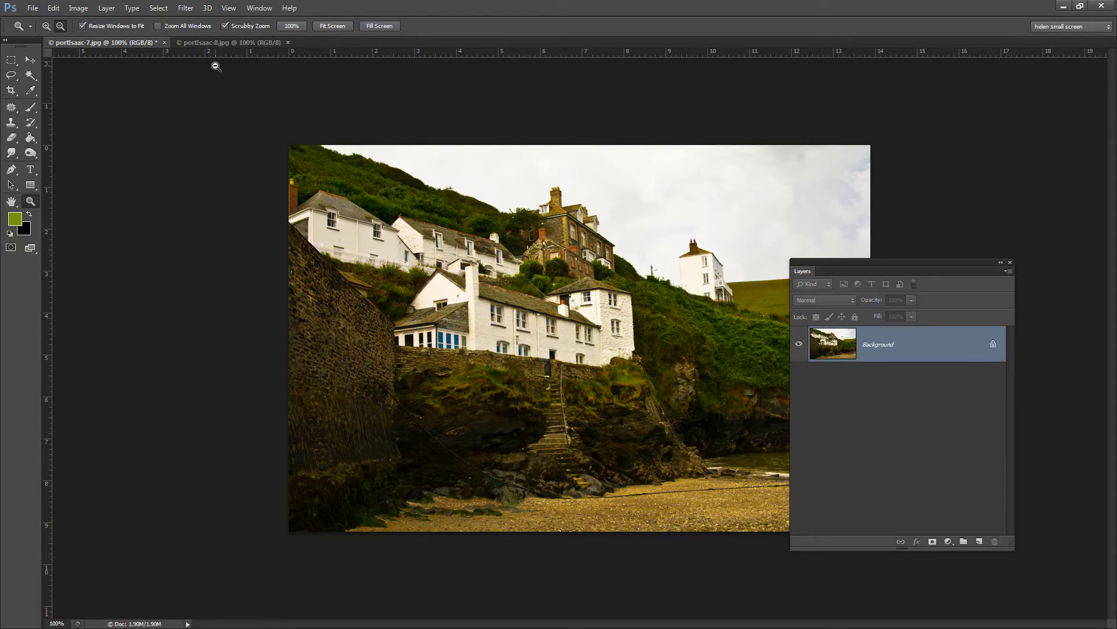
Convert the Background to Layer 0 from the Layer menu, undo, then unlock it into Layer 0
click(106, 9)
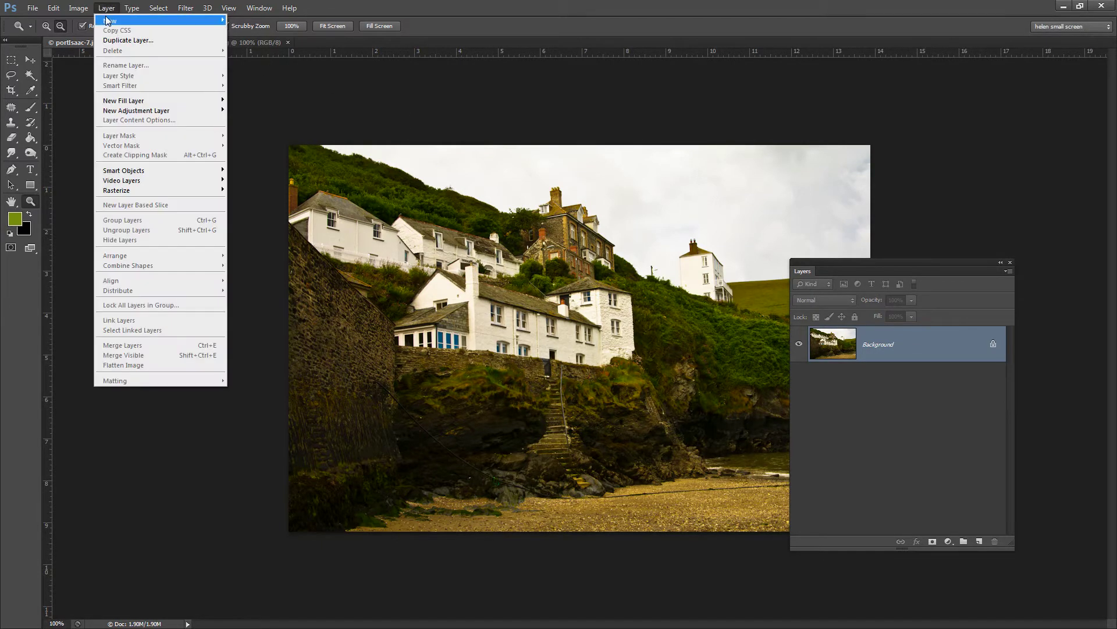
mouse_move(111, 21)
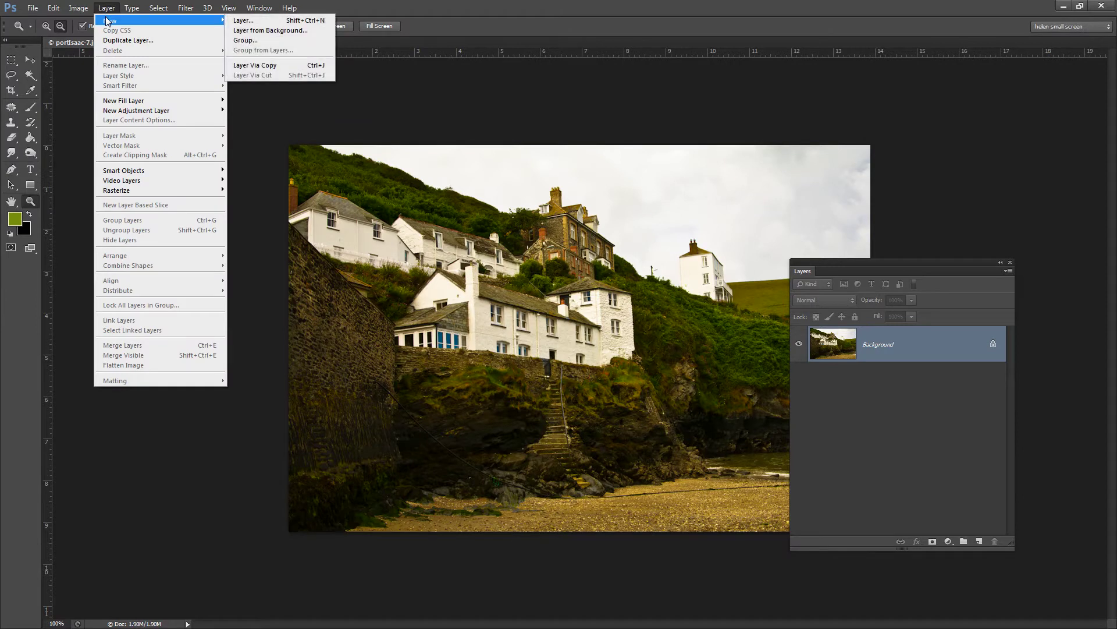
click(240, 32)
click(686, 345)
key(ctrl+z)
drag(993, 344, 995, 537)
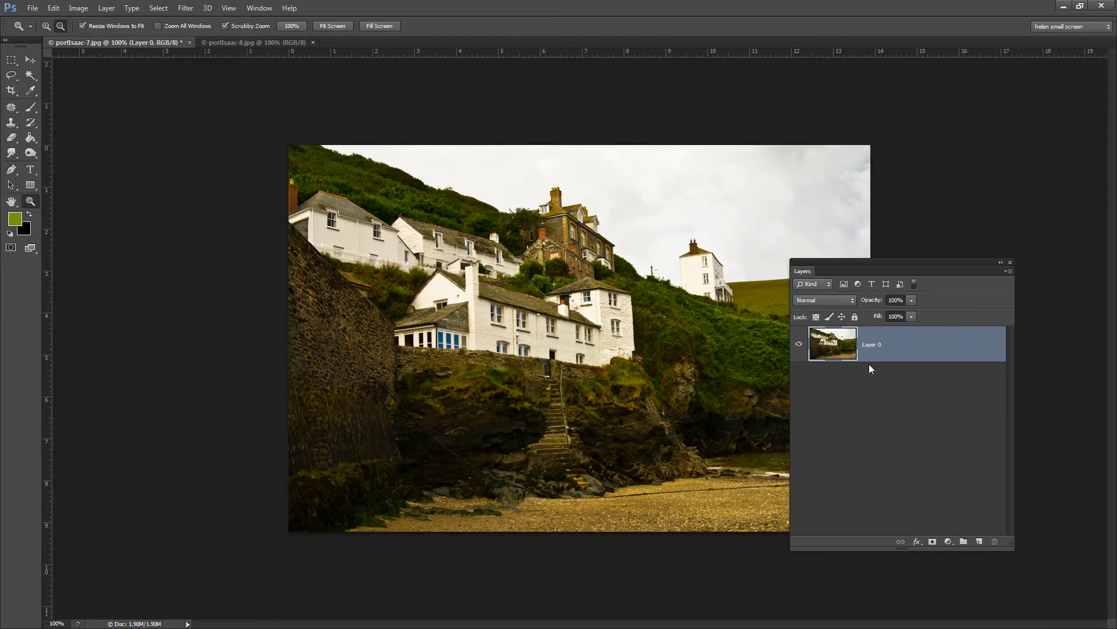
click(106, 8)
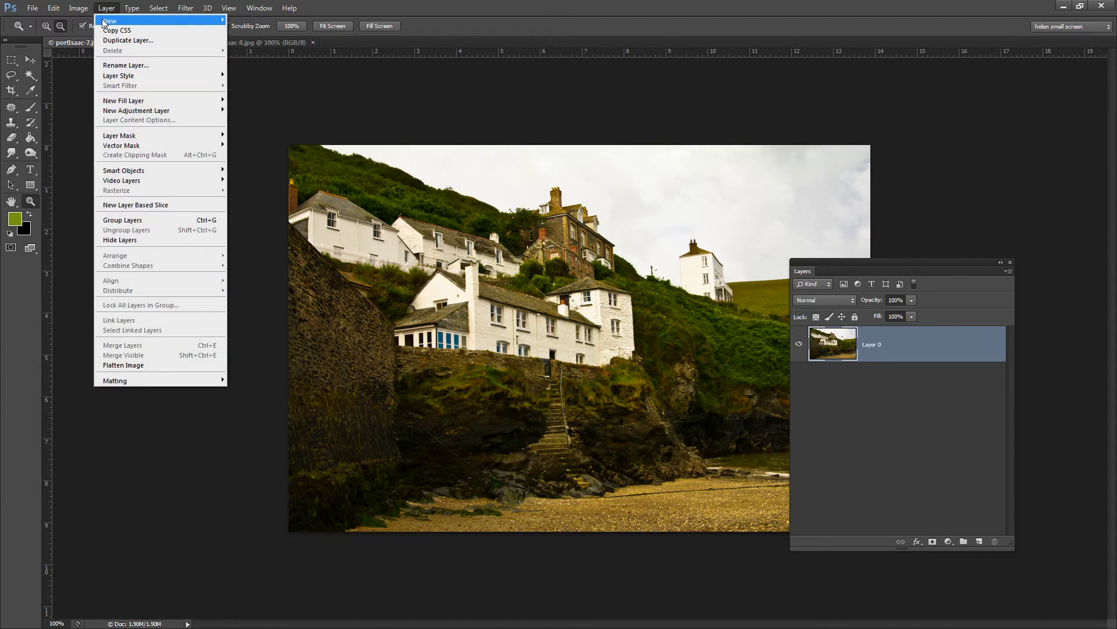
mouse_move(111, 22)
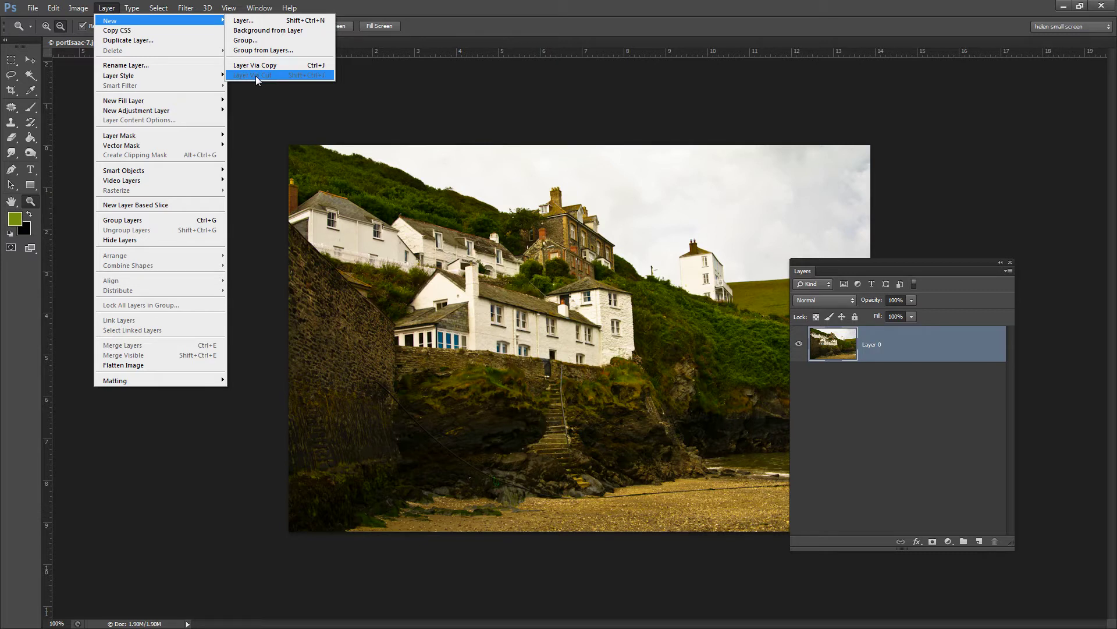
click(837, 399)
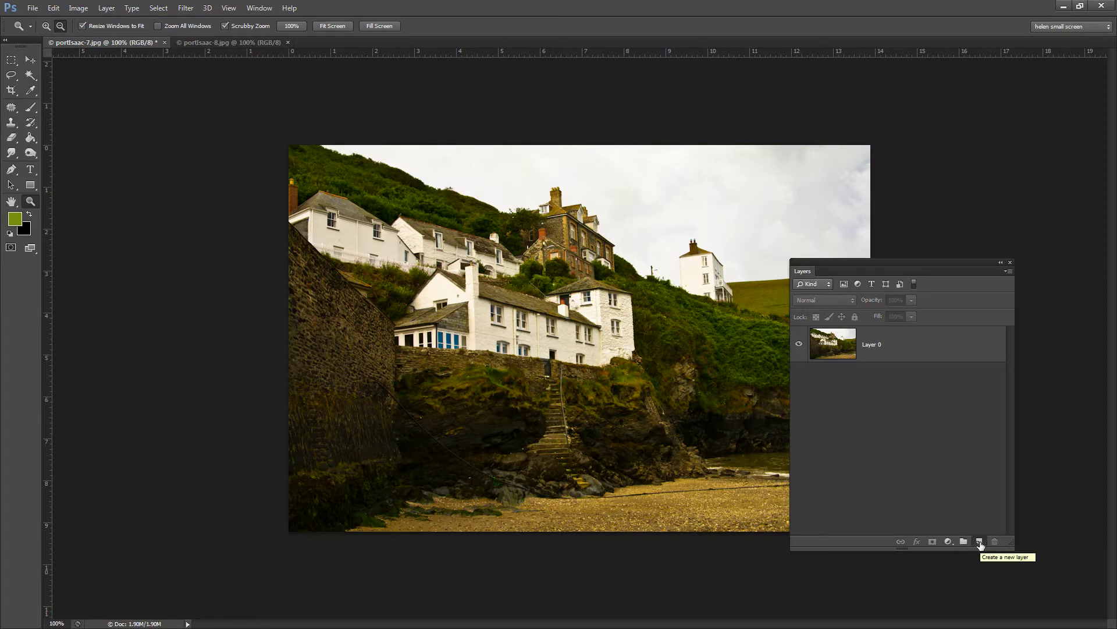
click(979, 542)
drag(926, 355, 996, 543)
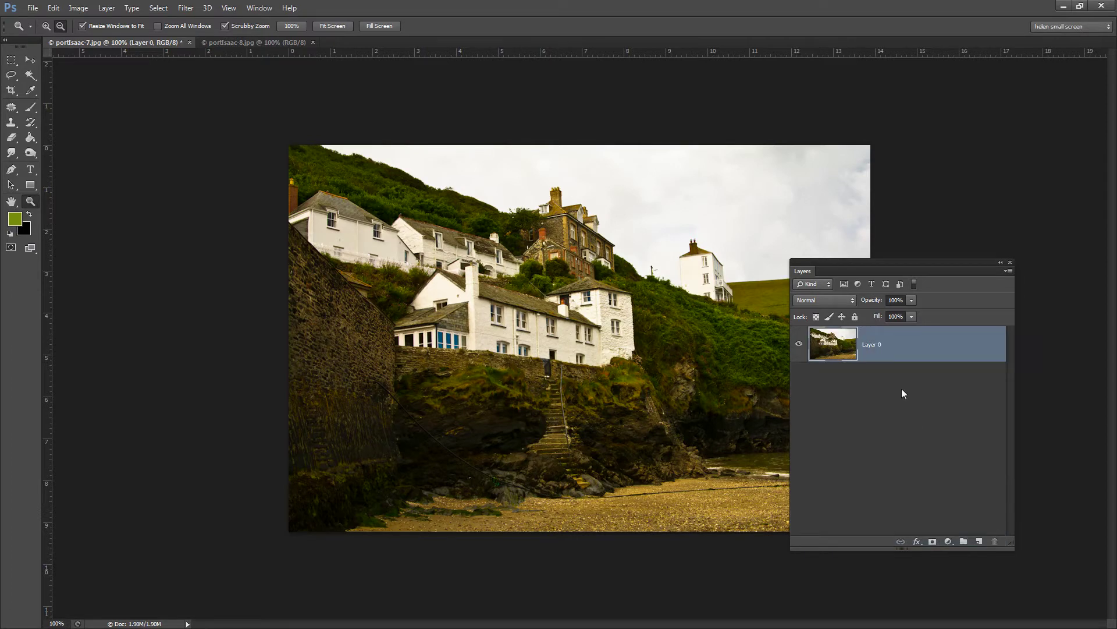
key(alt)
ctrl+click(980, 542)
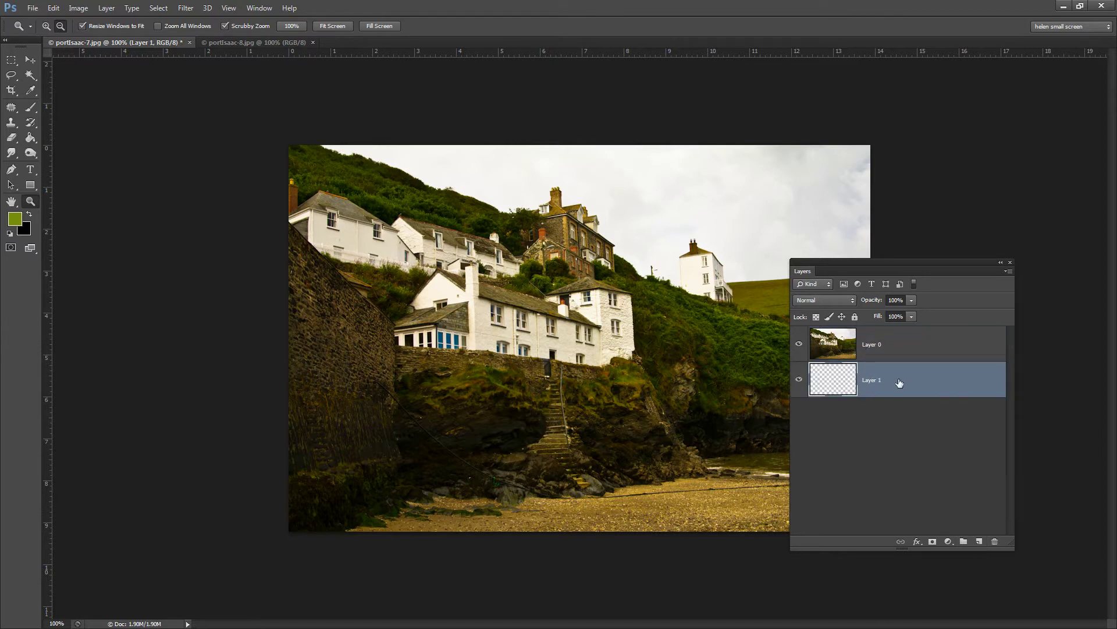
key(alt+bracketright)
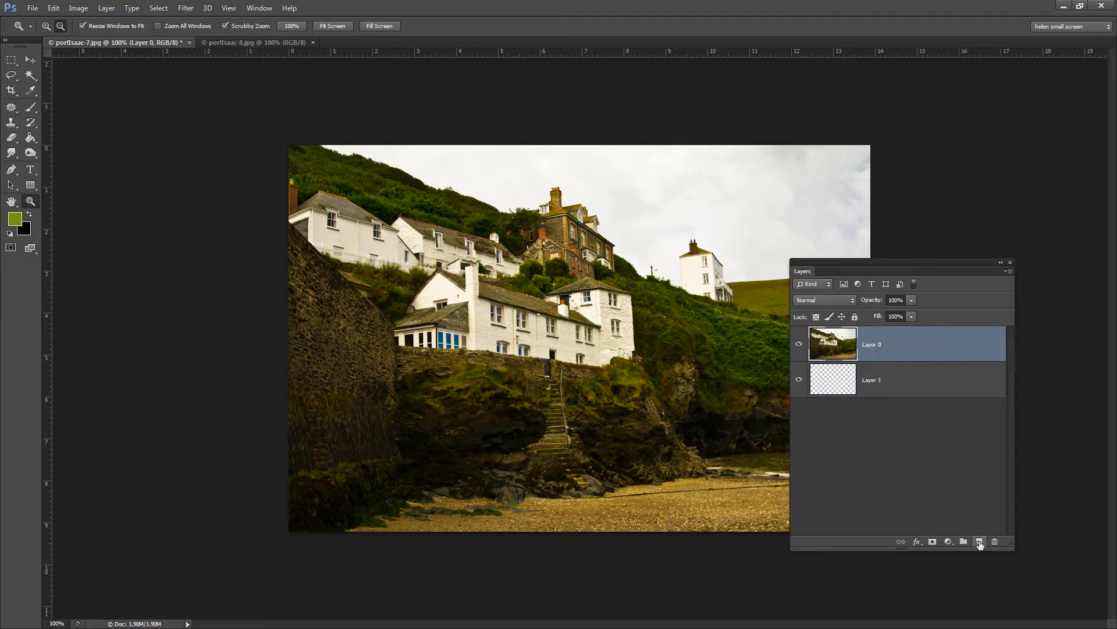
click(980, 541)
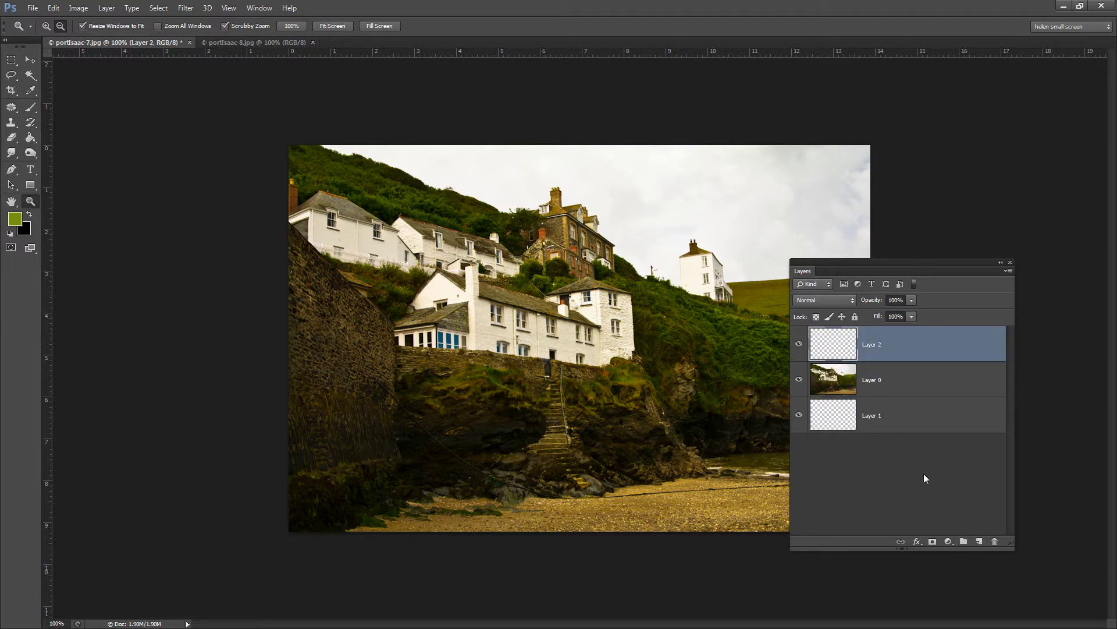
drag(882, 416, 994, 541)
drag(931, 333, 994, 541)
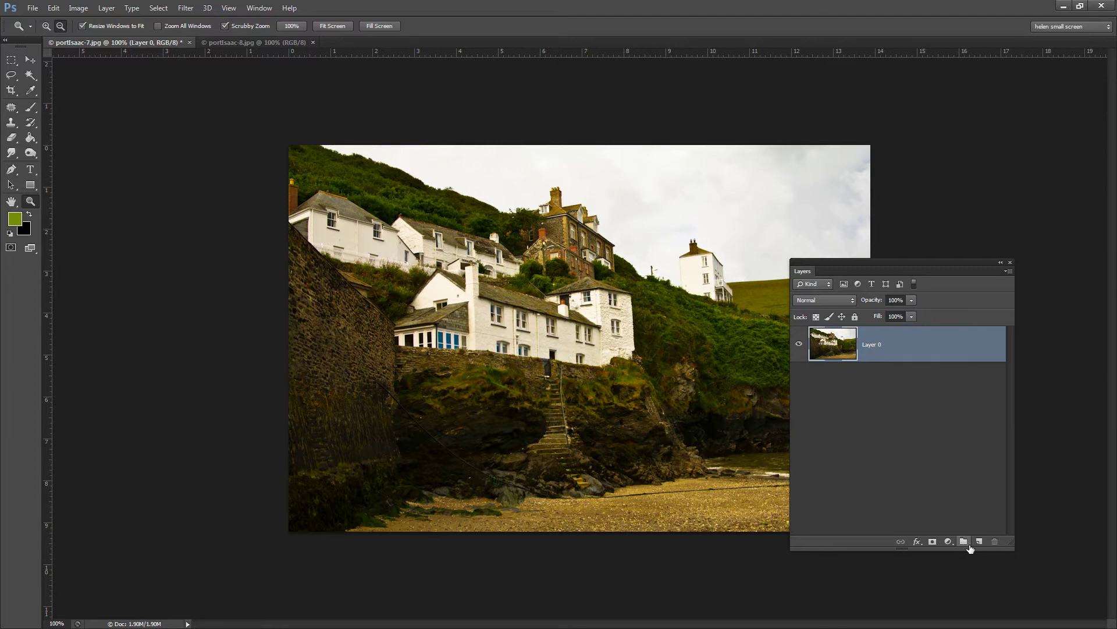
Add a new Layer 1 beneath Layer 0 and try filling it with green, then black
ctrl+click(981, 541)
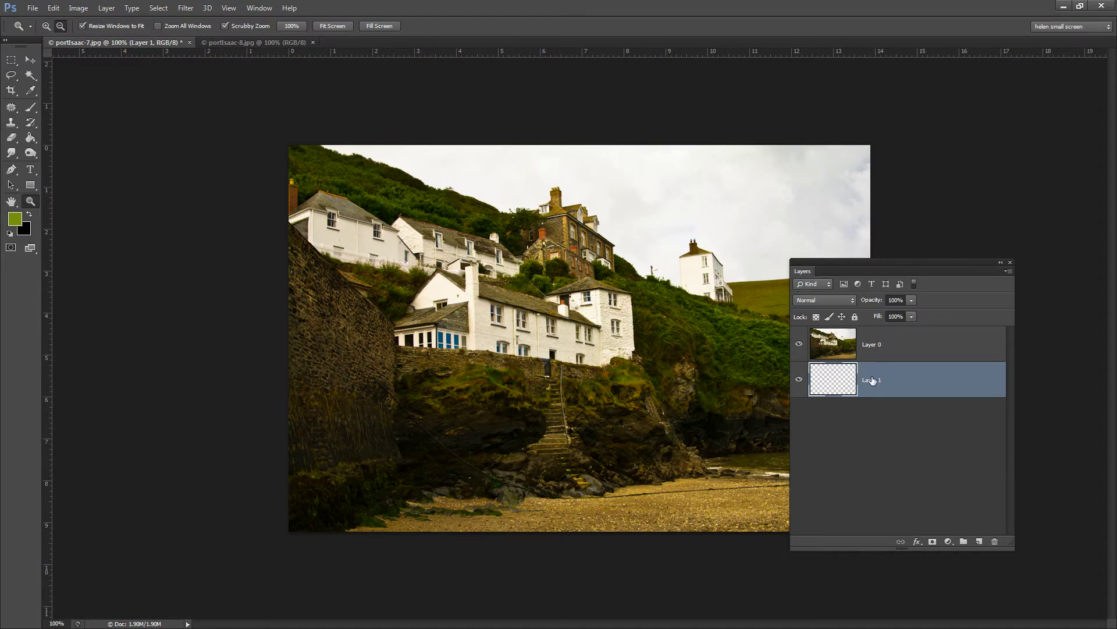
key(alt)
key(alt+BackSpace)
key(ctrl+BackSpace)
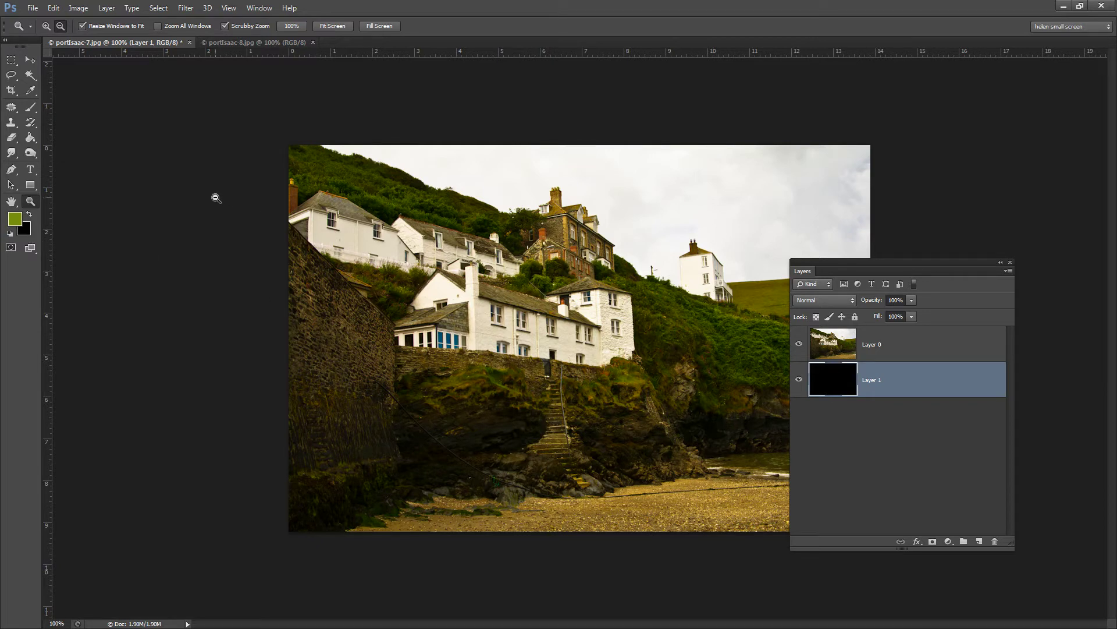
Fill Layer 1 with green using the Paint Bucket, toggling Layer 0 off and on to check
click(31, 139)
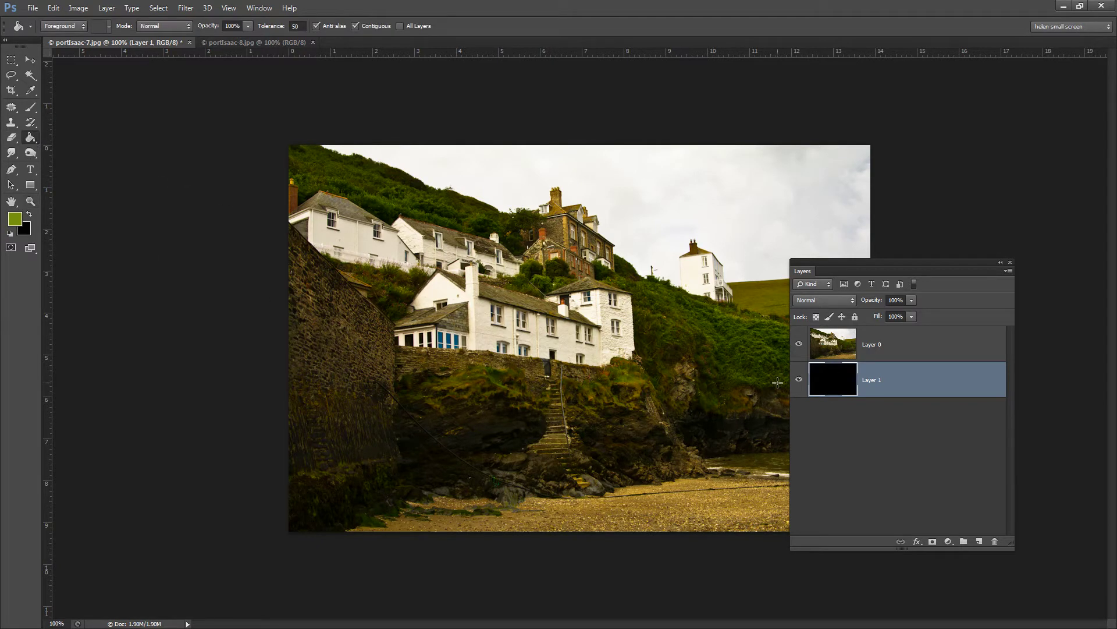
click(621, 353)
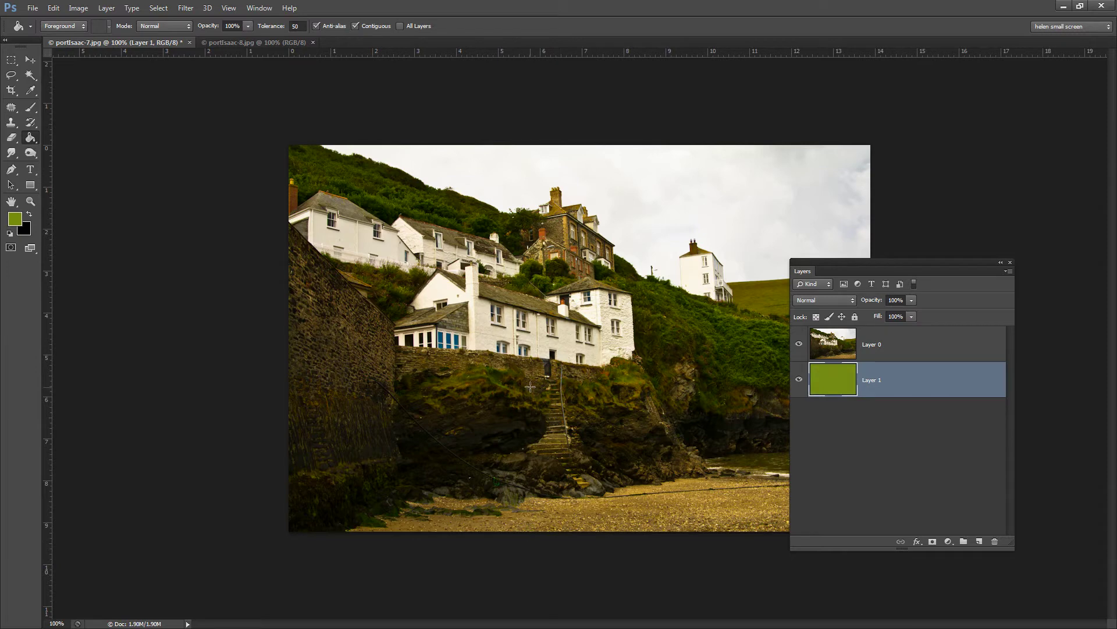
click(799, 345)
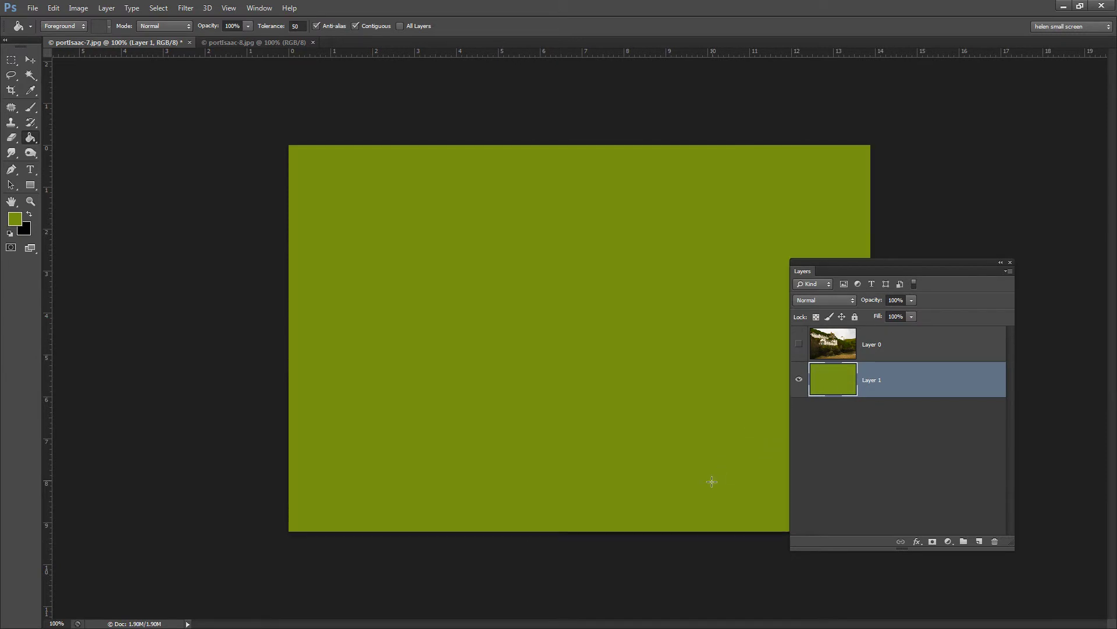
click(799, 344)
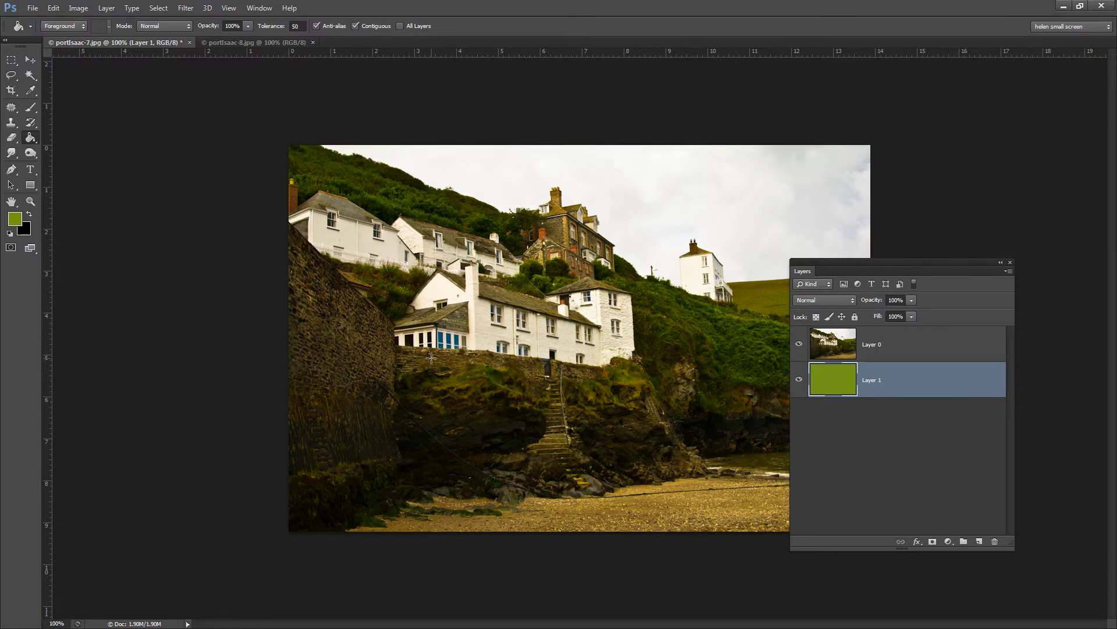
Delete the green Layer 1 and compare the portisaac-7 and portisaac-8 documents
drag(890, 386, 994, 542)
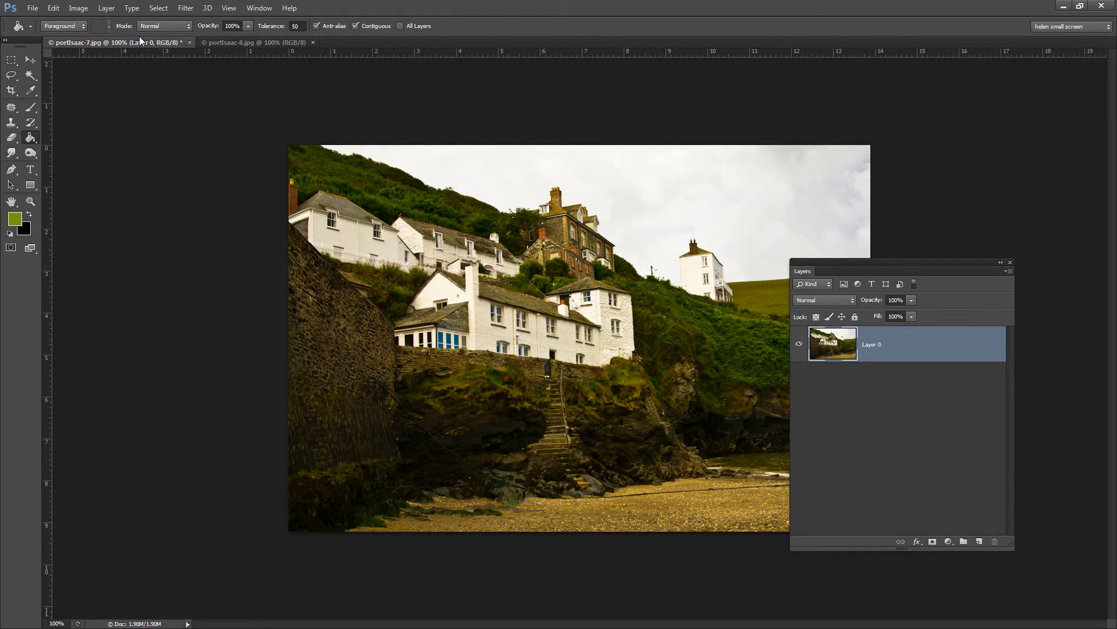
click(232, 43)
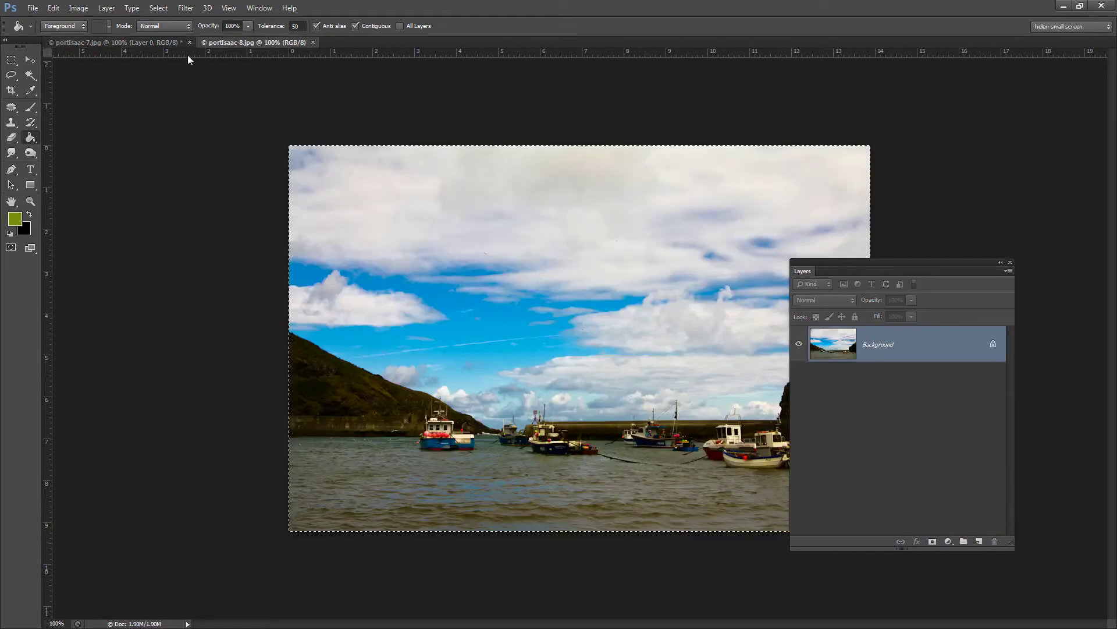
click(159, 40)
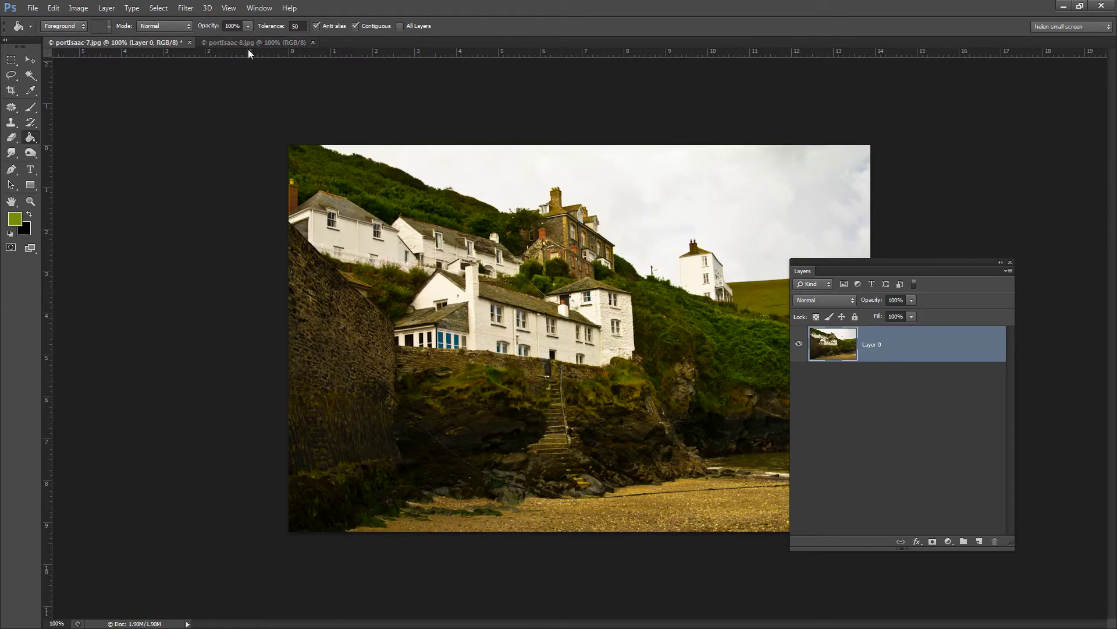
click(228, 43)
click(152, 41)
click(27, 61)
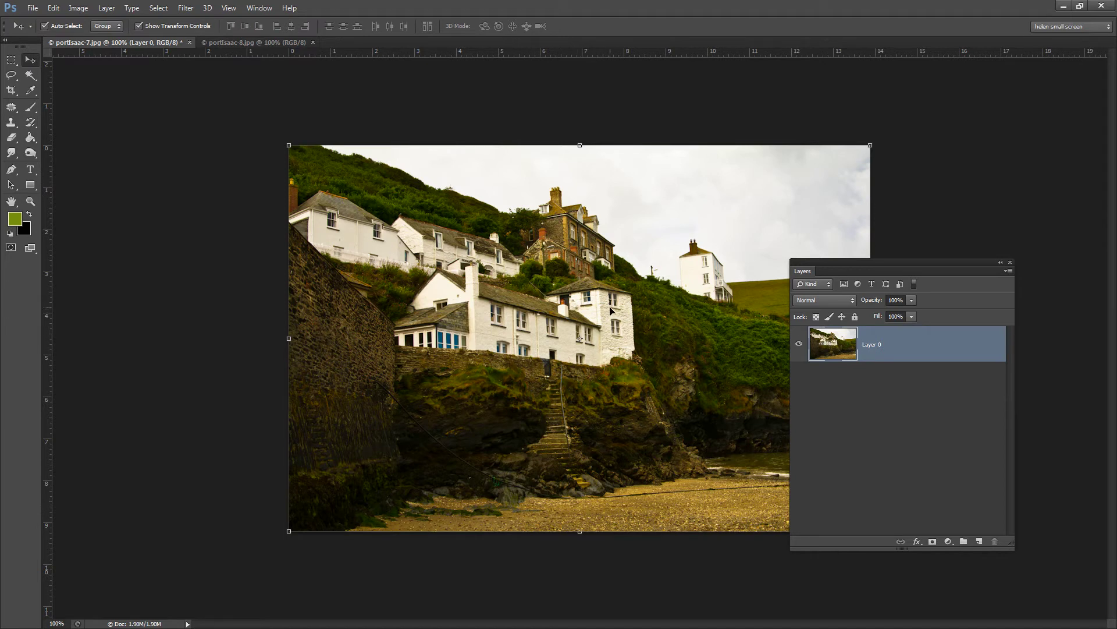
Drag the cottage Layer 0 into the harbour document and toggle its visibility over the boats
drag(643, 382, 236, 42)
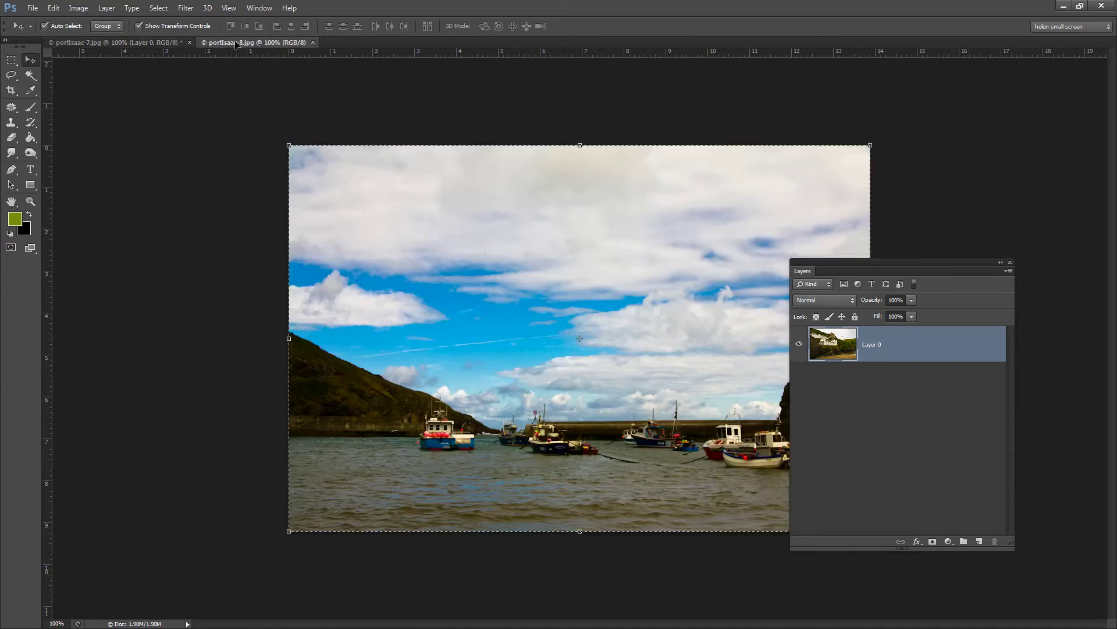
drag(236, 45, 578, 361)
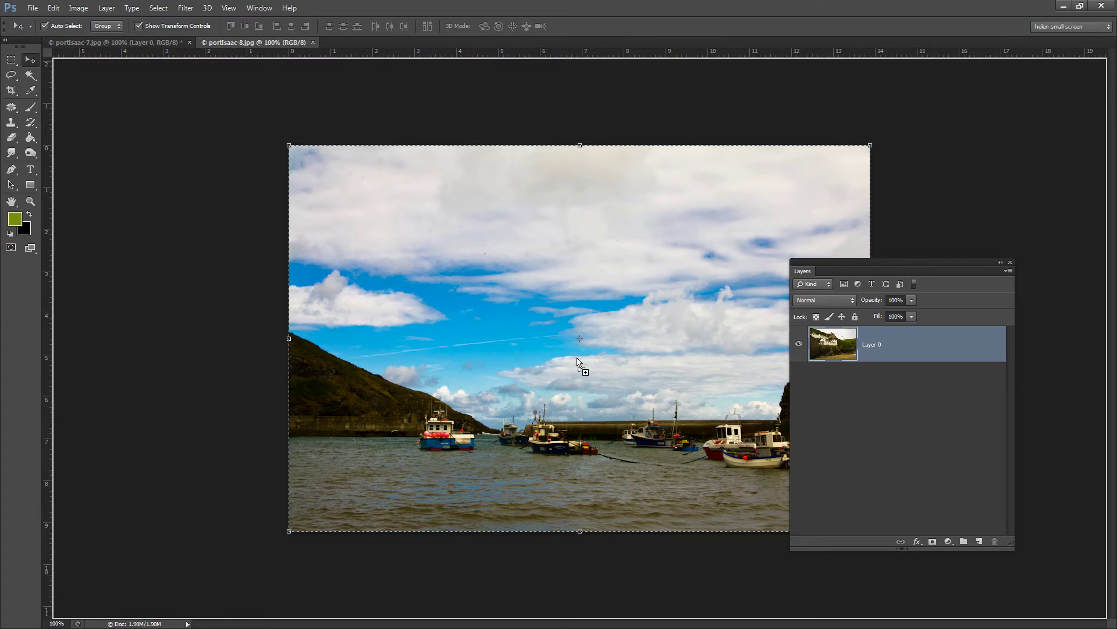
drag(577, 358, 583, 361)
click(799, 343)
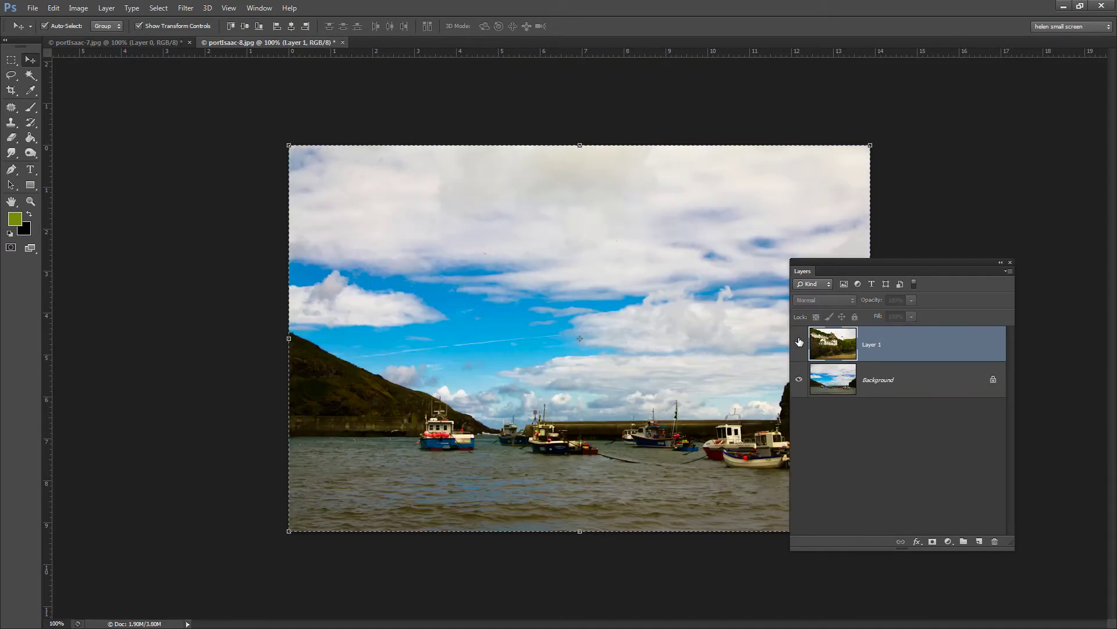
click(799, 343)
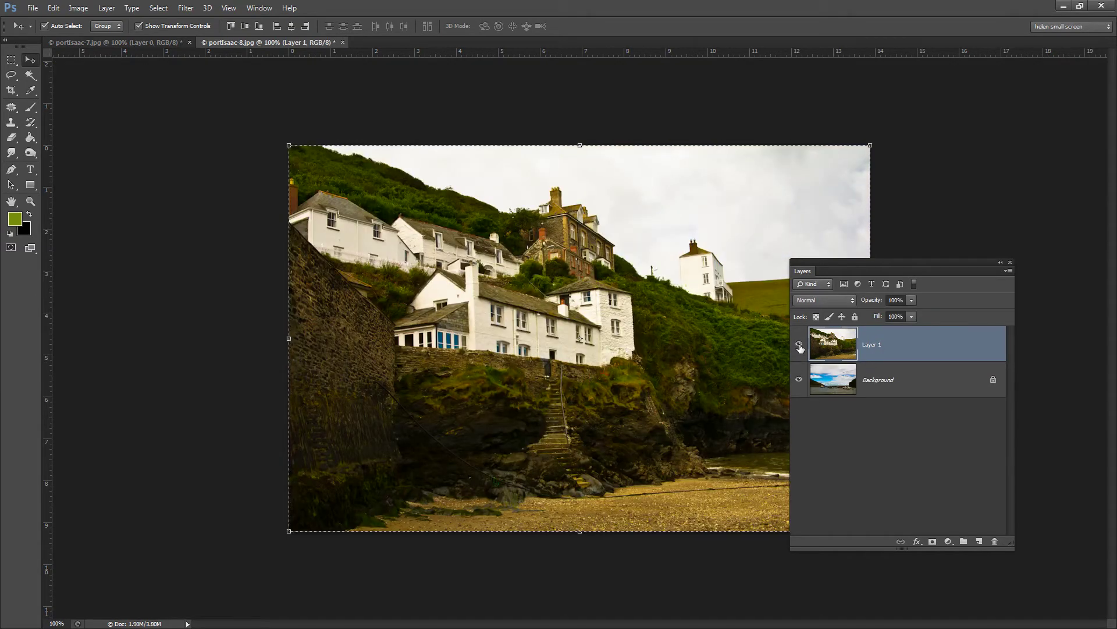
click(799, 343)
click(800, 343)
Float both documents as separate windows and delete the cottage copies from the harbour document
drag(222, 42, 287, 84)
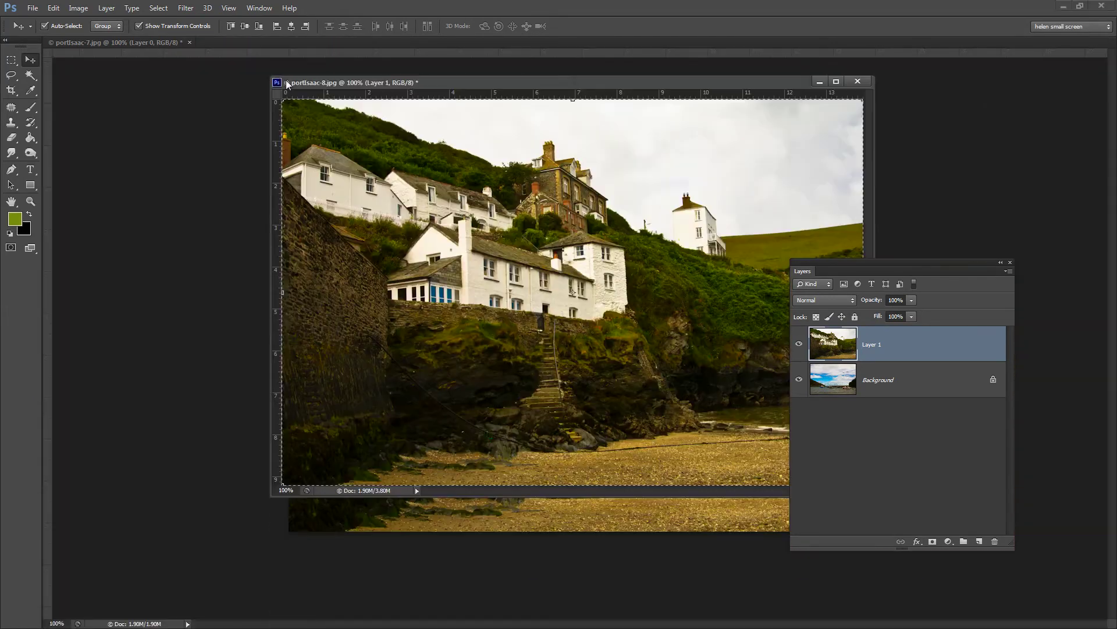
drag(135, 44, 220, 118)
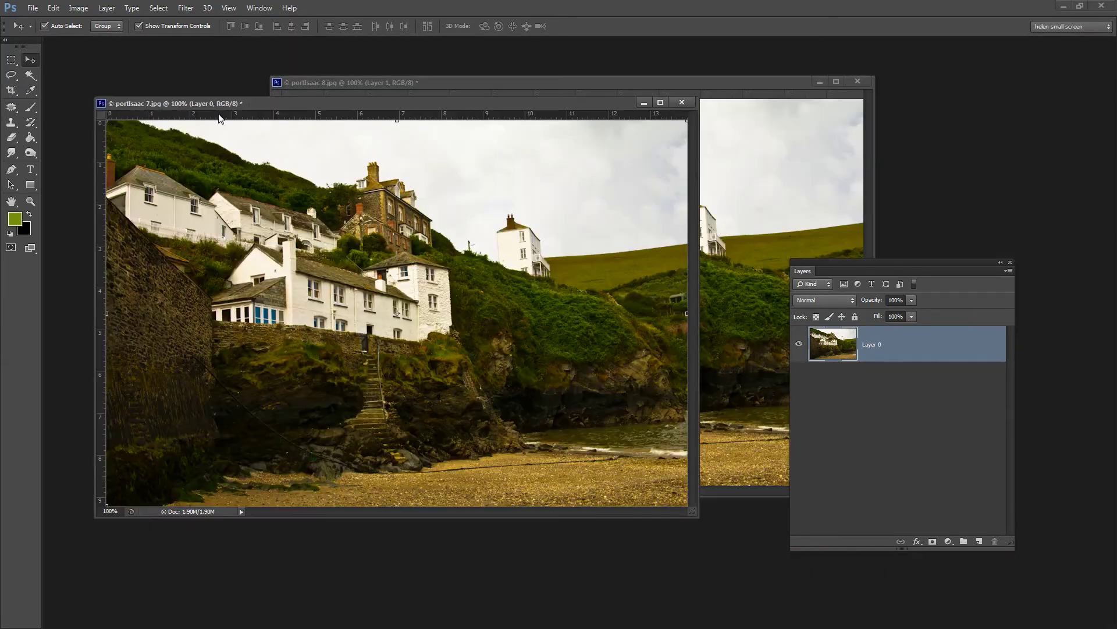
drag(571, 106, 560, 110)
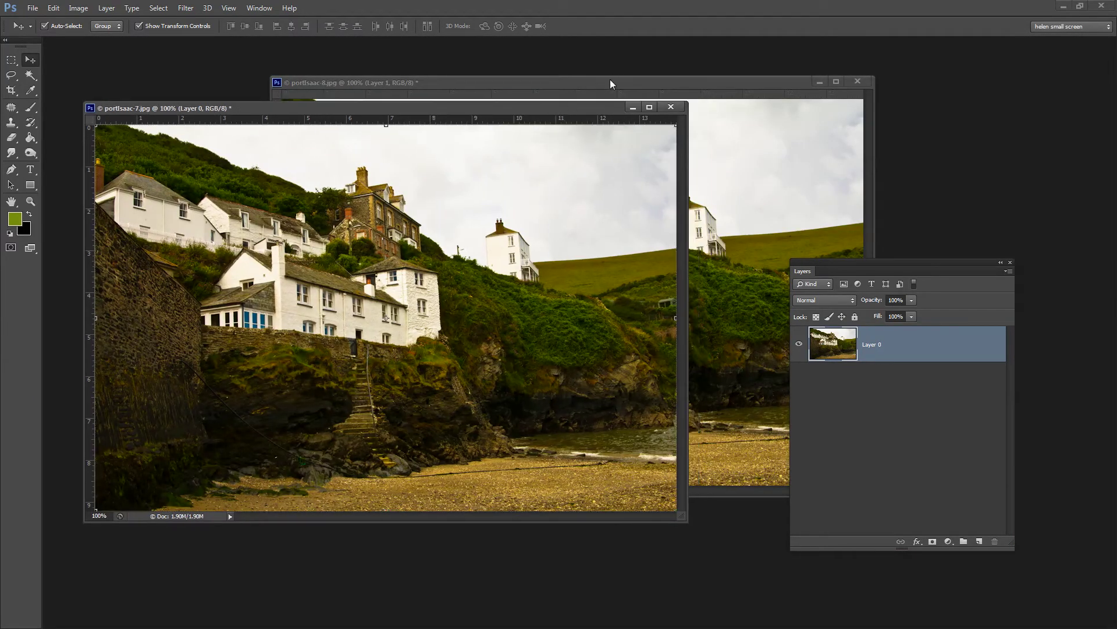
drag(610, 84, 712, 130)
drag(902, 356, 996, 542)
drag(632, 127, 703, 114)
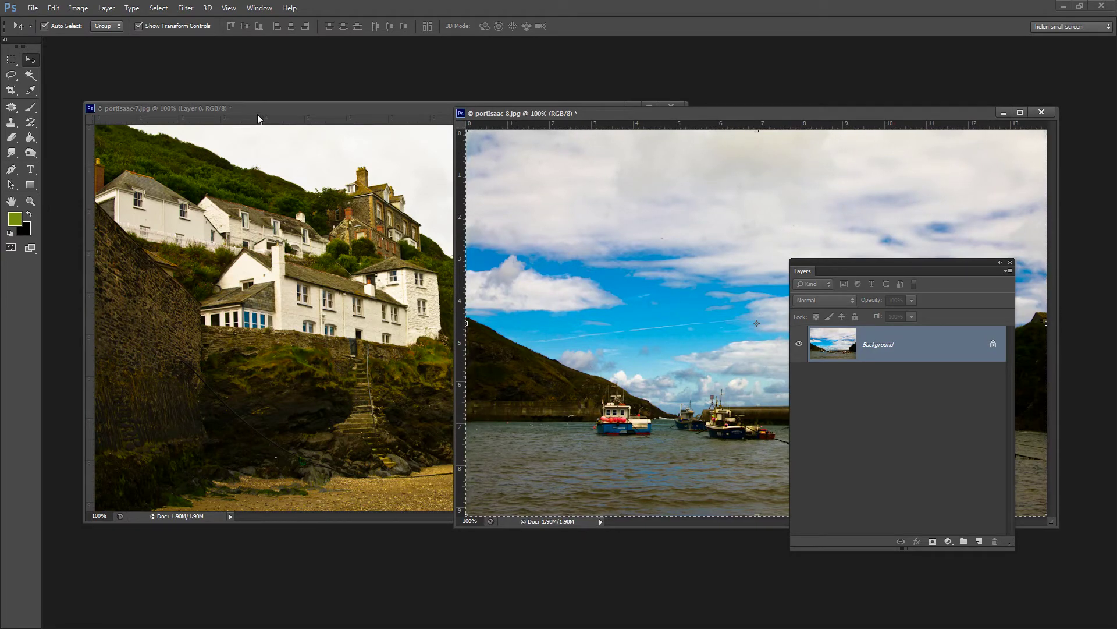
drag(256, 112, 241, 108)
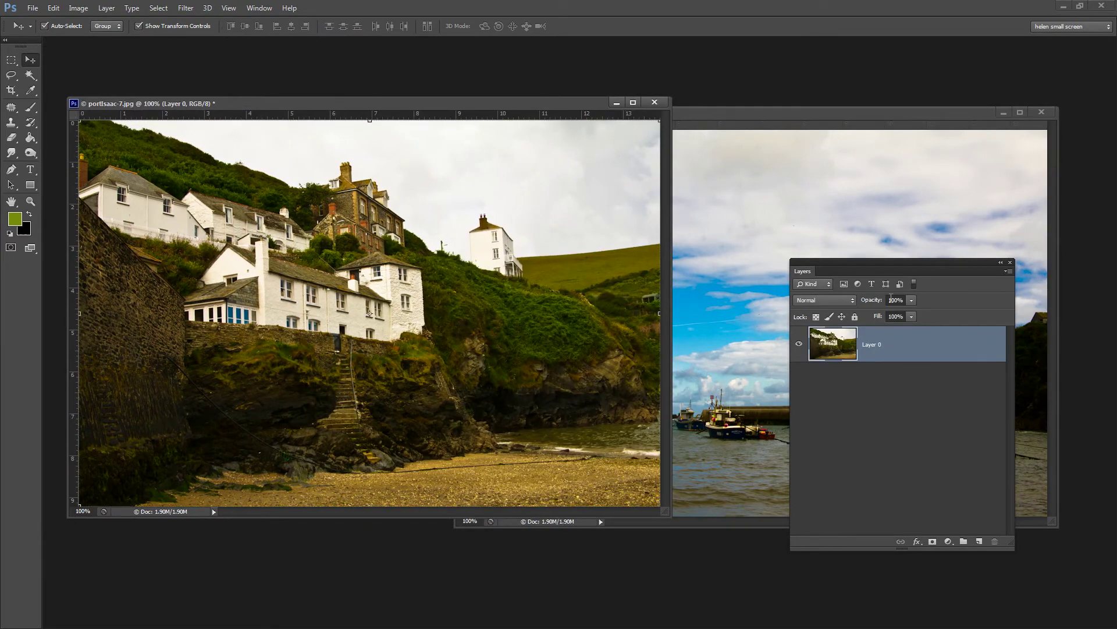
drag(888, 348, 885, 182)
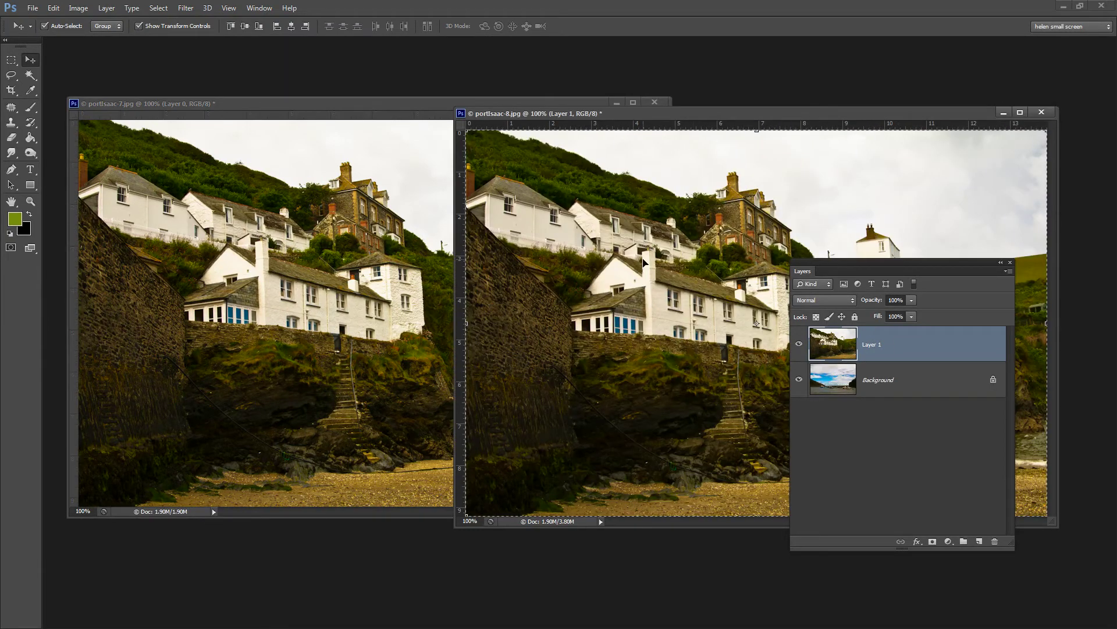
drag(871, 345, 995, 543)
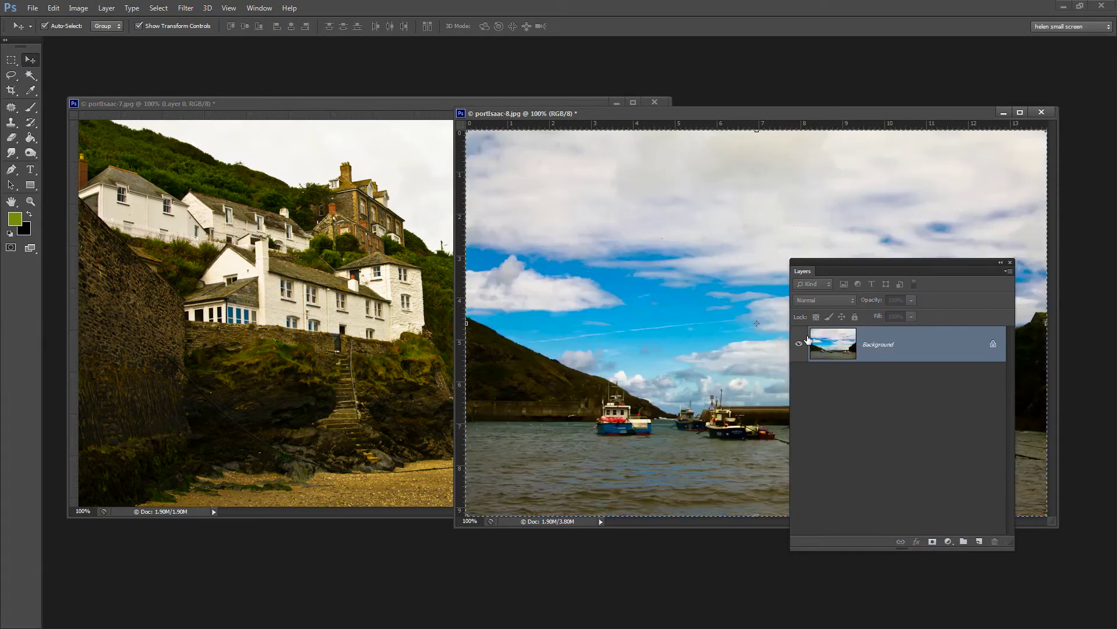
Consolidate both documents into tabs, then tile them side by side
click(259, 9)
mouse_move(268, 20)
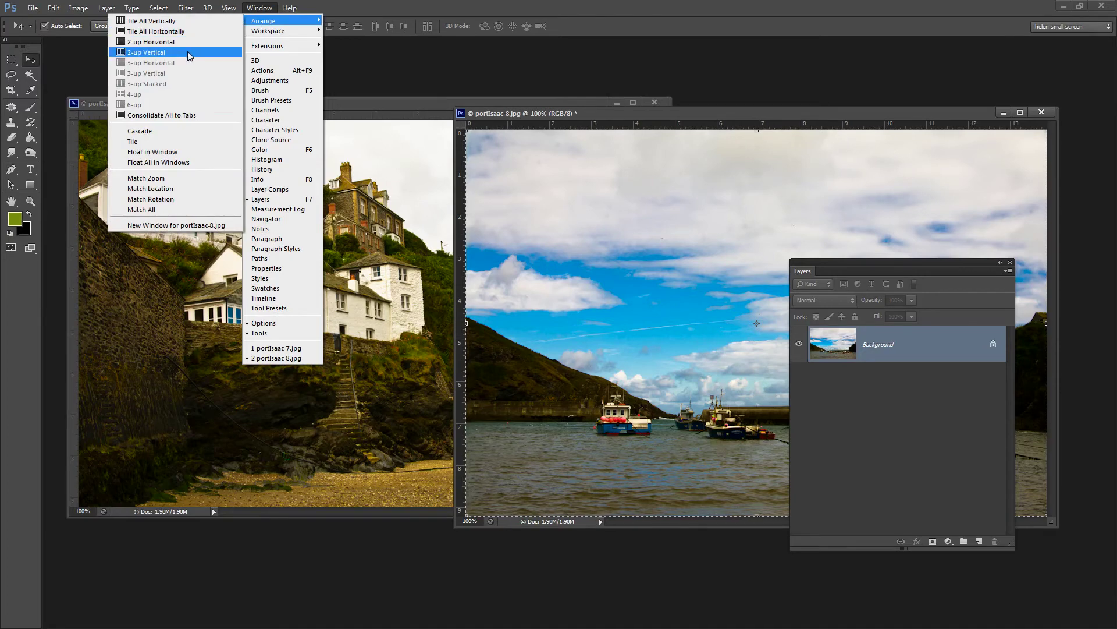
click(169, 115)
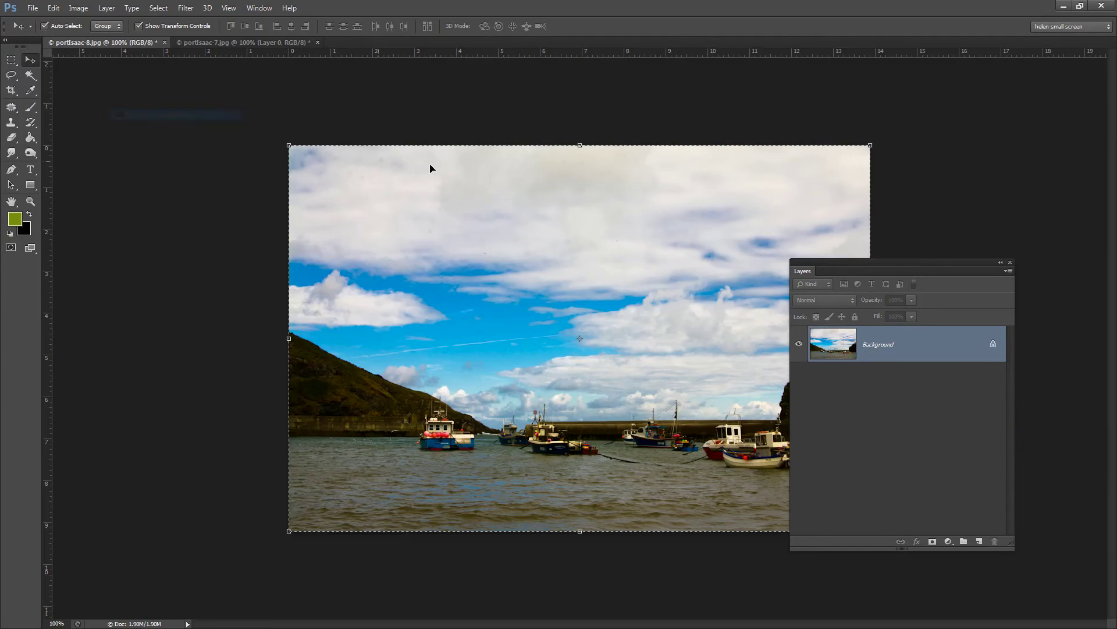
click(256, 9)
mouse_move(265, 21)
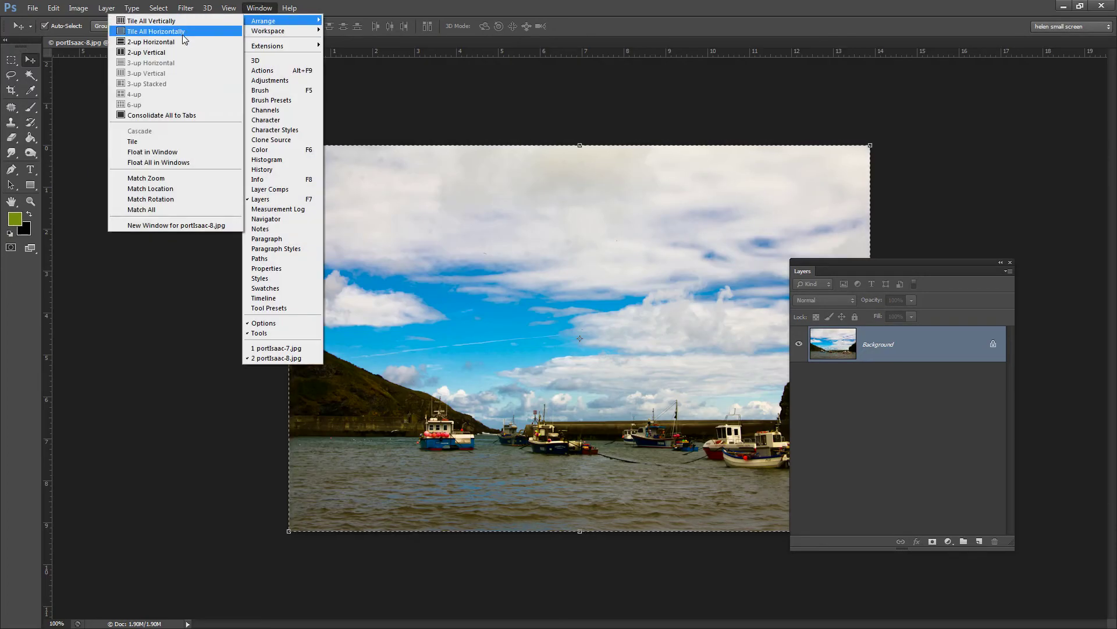
click(152, 53)
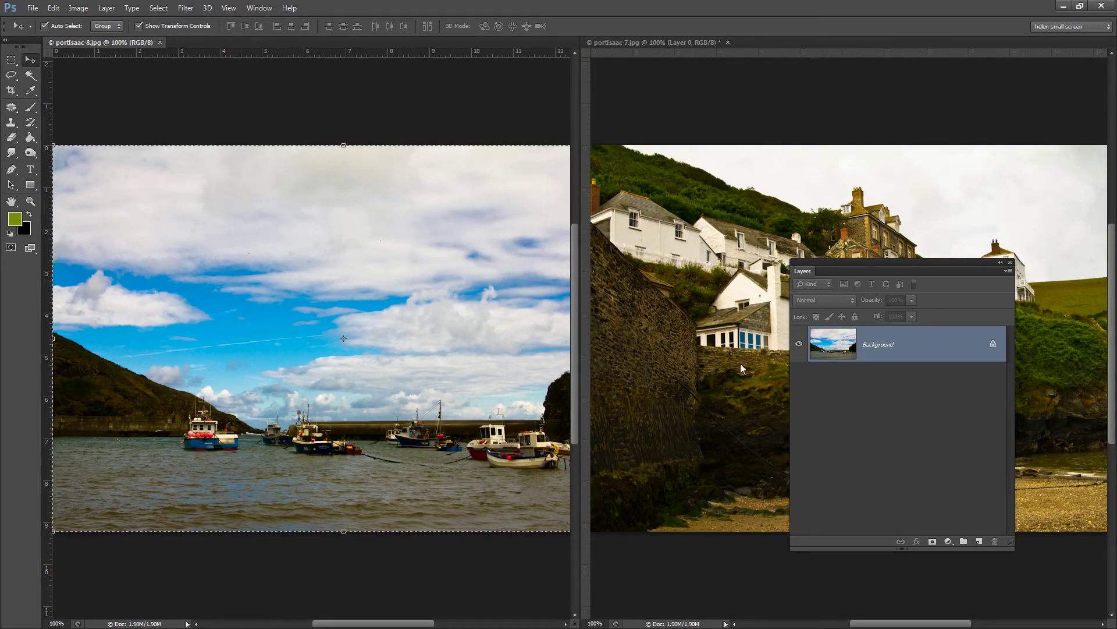
Copy the cottage image into the harbour document as Layer 1, regroup as tabs, and move Layers top-right
drag(886, 346, 925, 236)
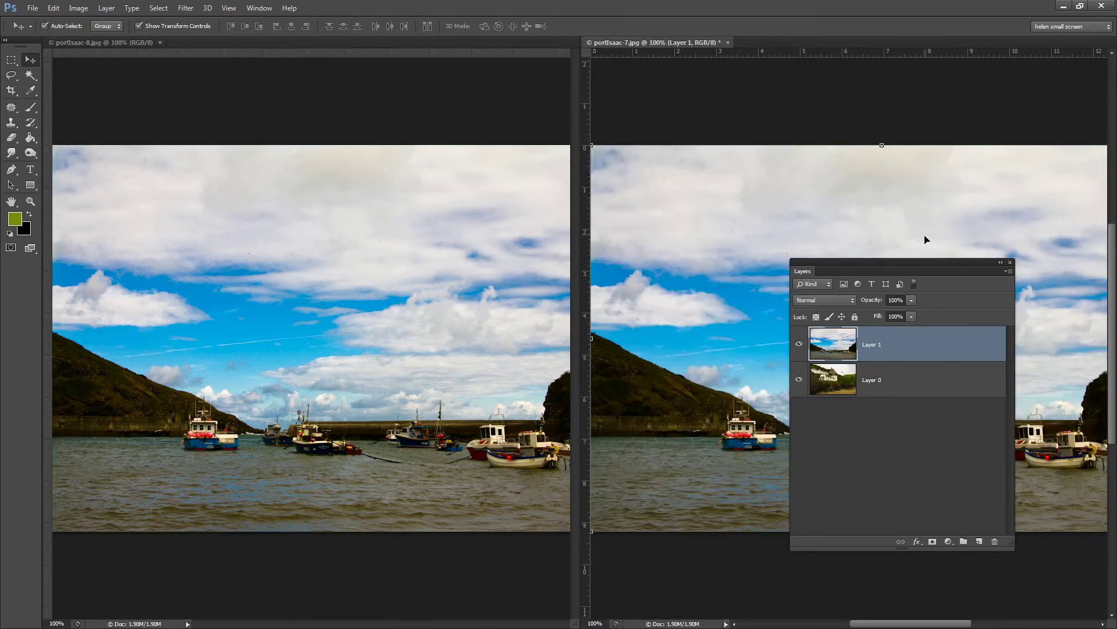
drag(871, 349, 994, 541)
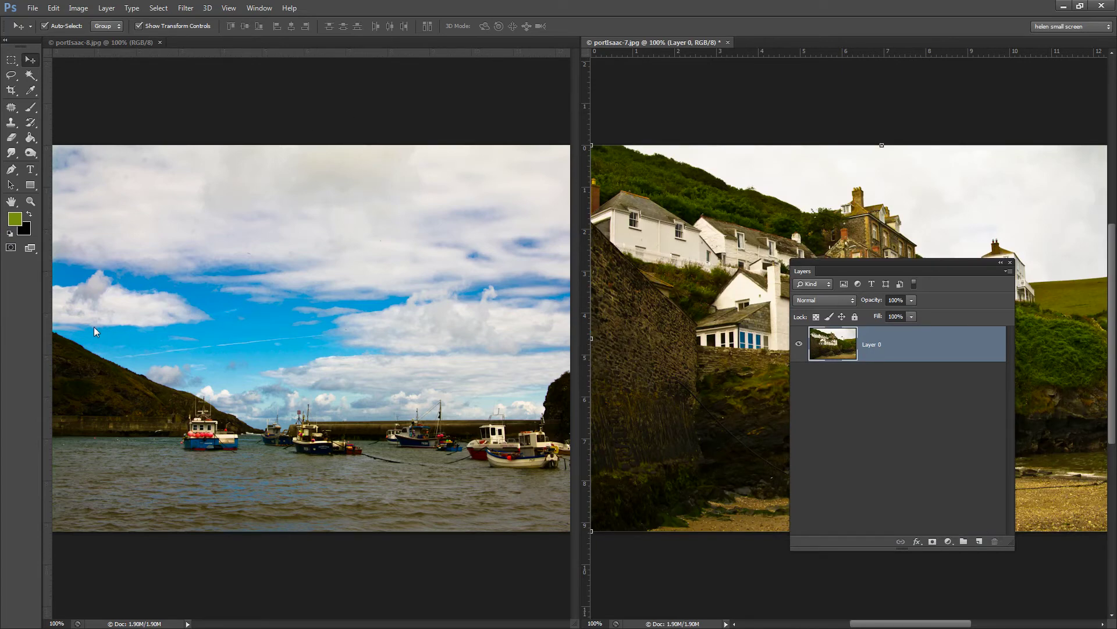
drag(711, 329, 314, 338)
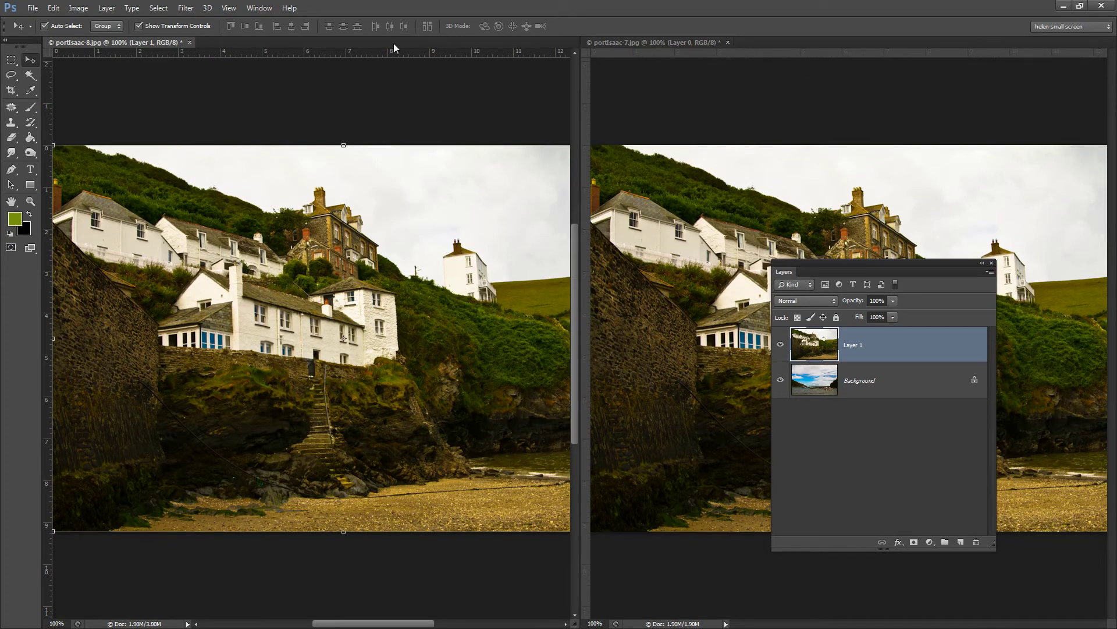
click(267, 10)
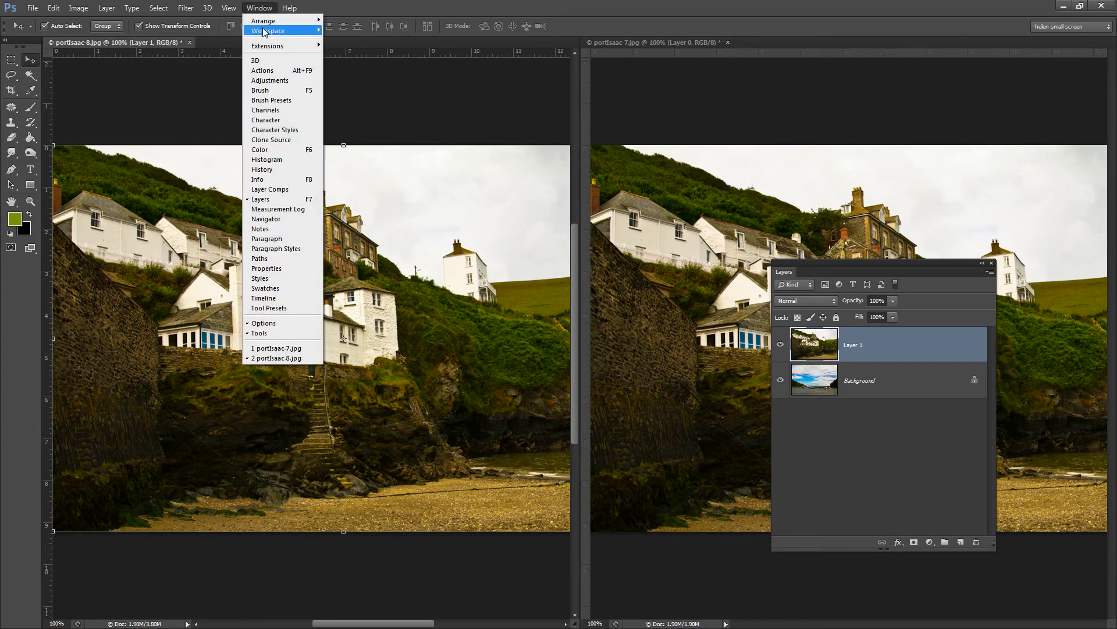
mouse_move(264, 23)
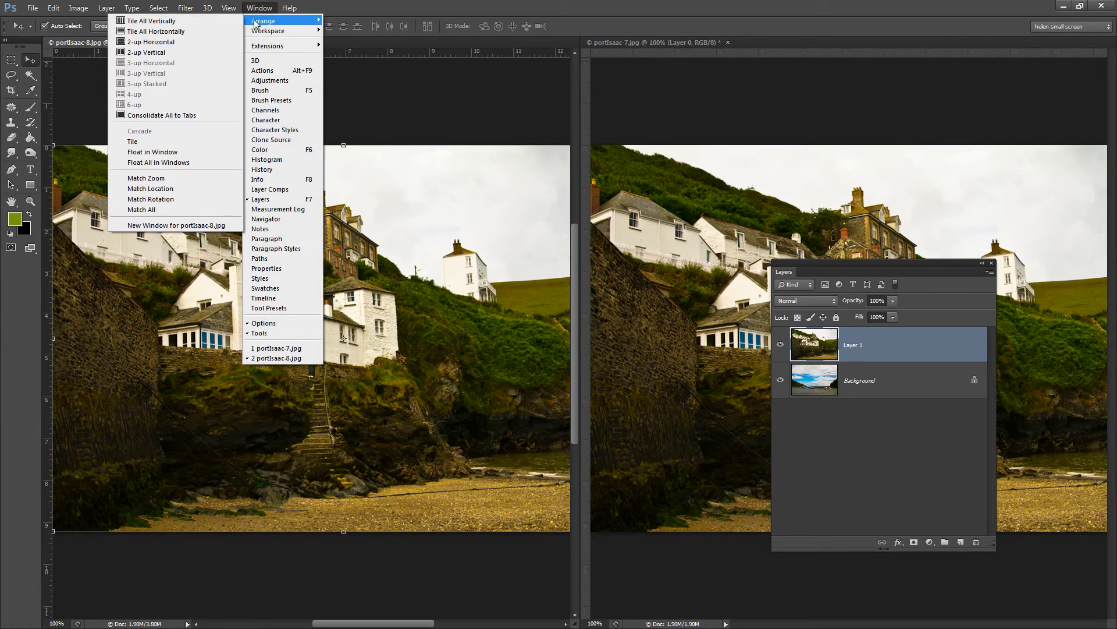
click(147, 115)
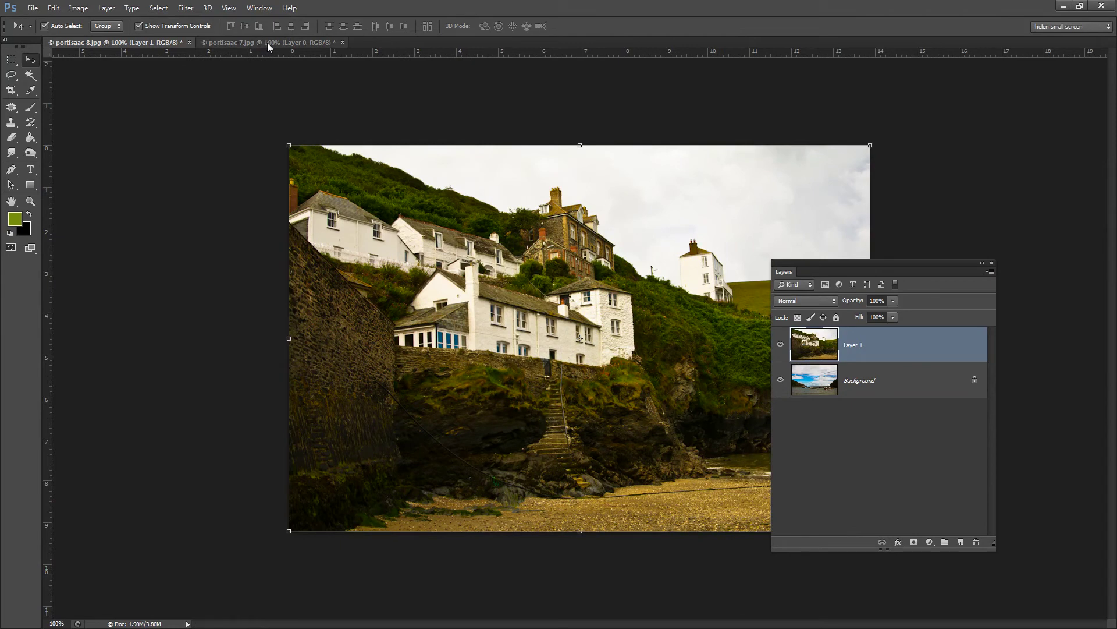
drag(821, 263, 918, 129)
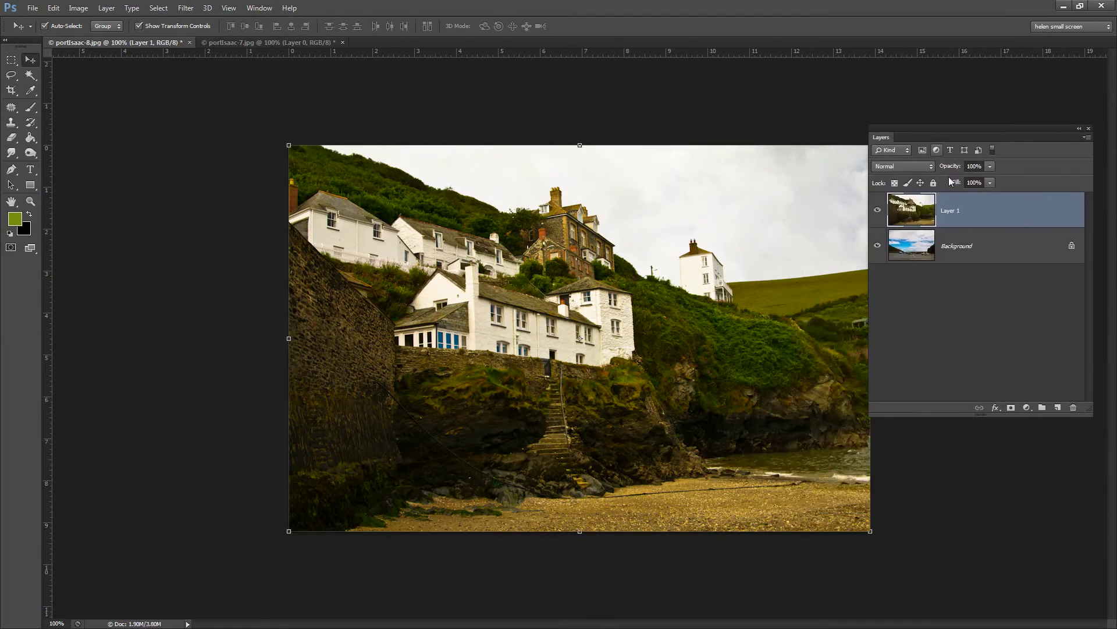
Add a layer mask to Layer 1 and draw a horizontal gradient across the image centre
click(1011, 408)
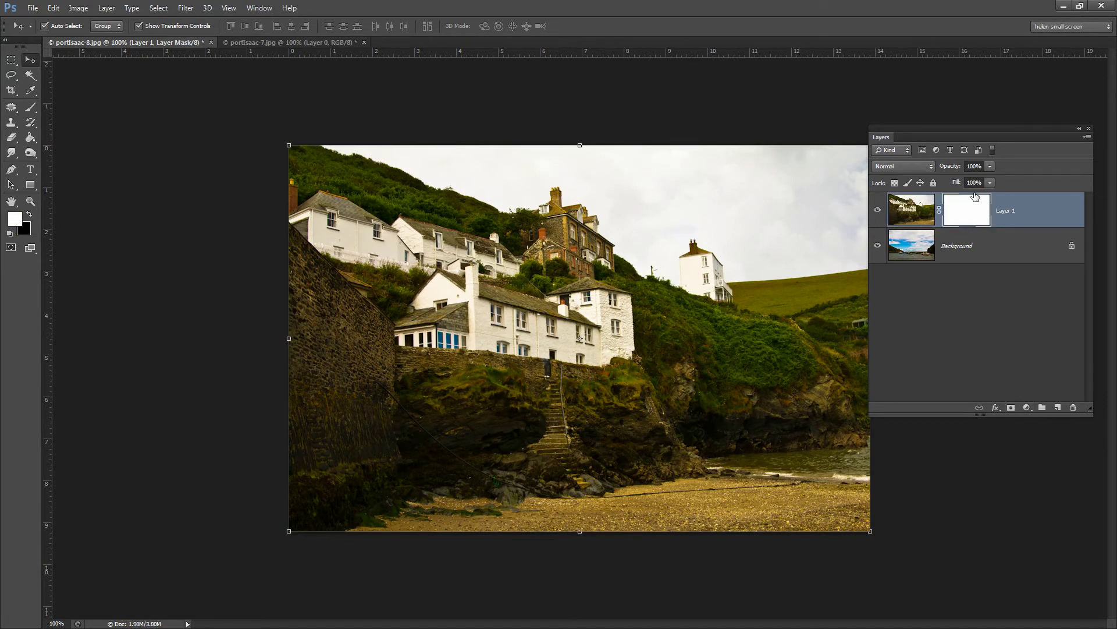
key(shift+g)
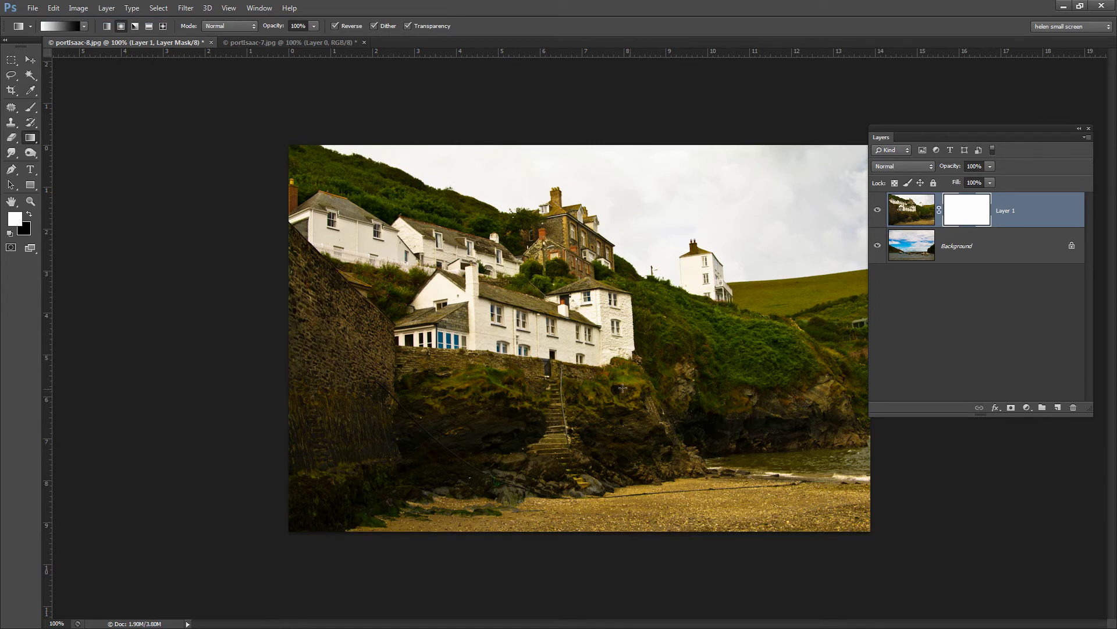
drag(948, 132, 975, 108)
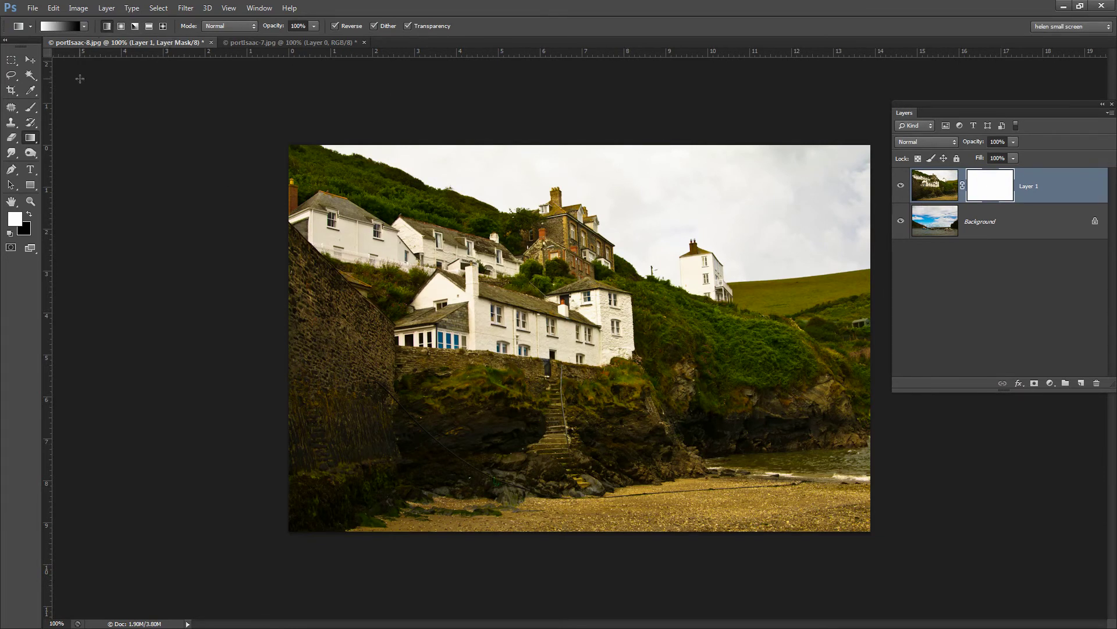
click(119, 26)
drag(535, 353, 650, 353)
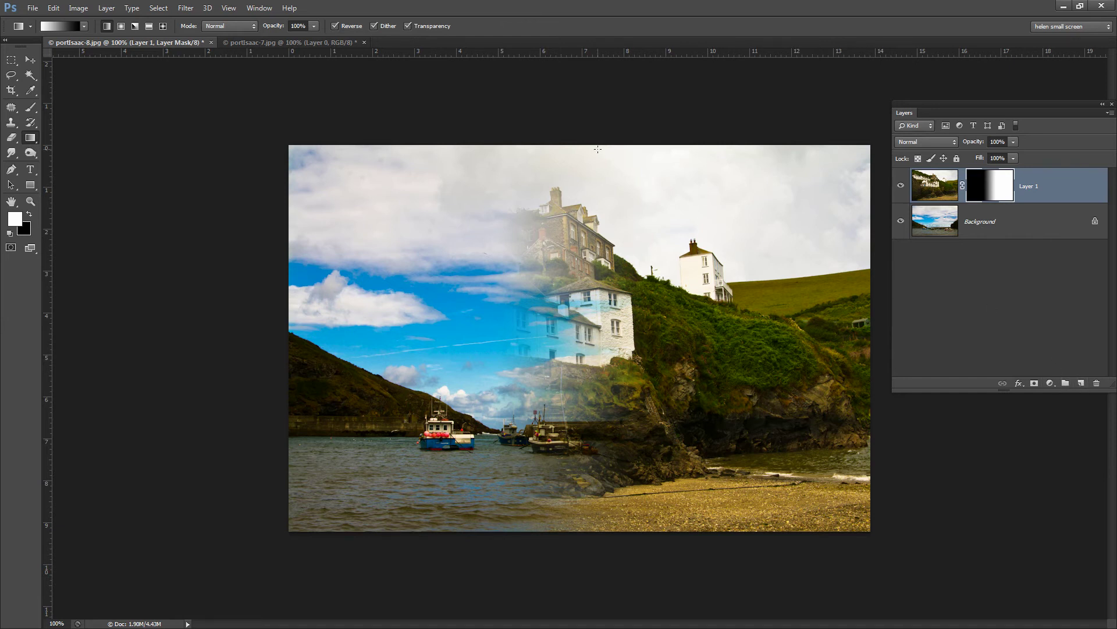
Add a Black & White 1 adjustment layer with Cyans at 106 and Blues at 66
click(107, 8)
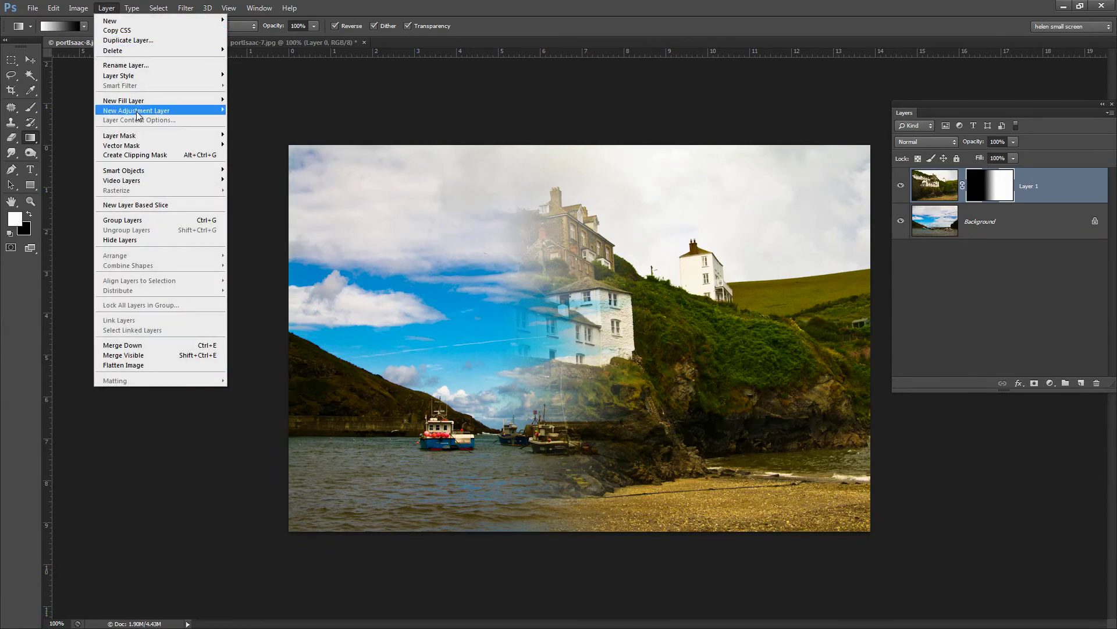
mouse_move(137, 114)
click(35, 184)
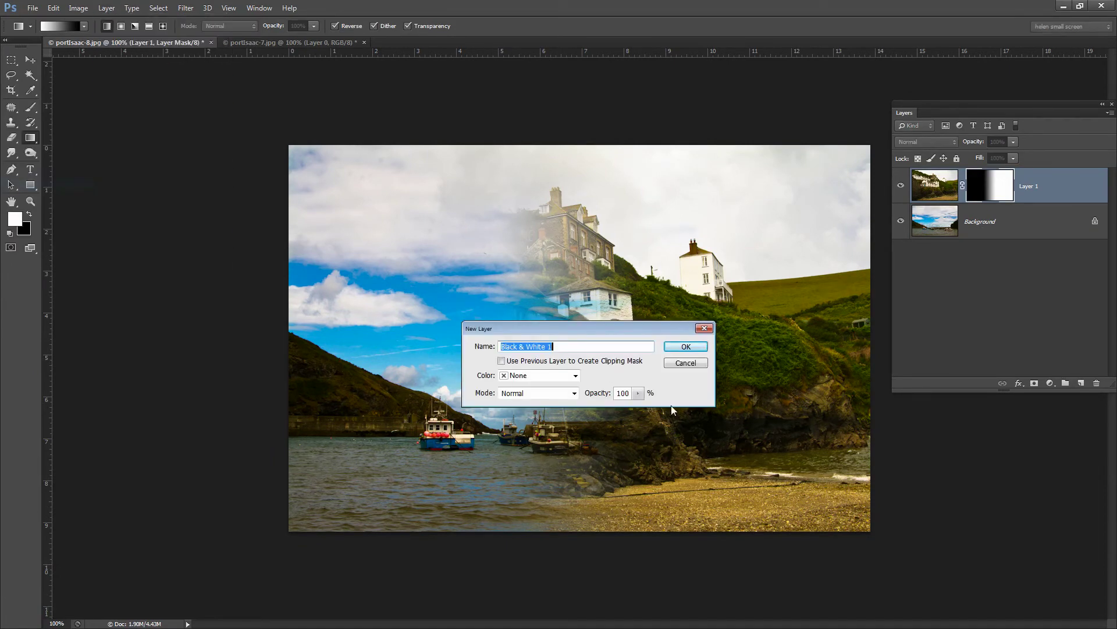
click(700, 348)
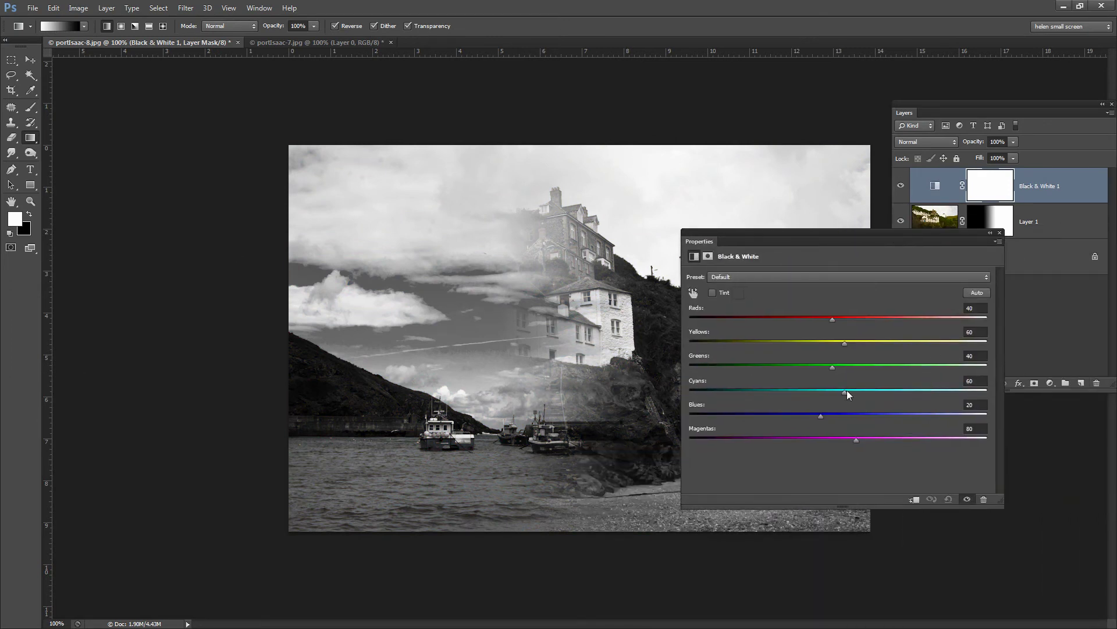
drag(844, 391, 869, 389)
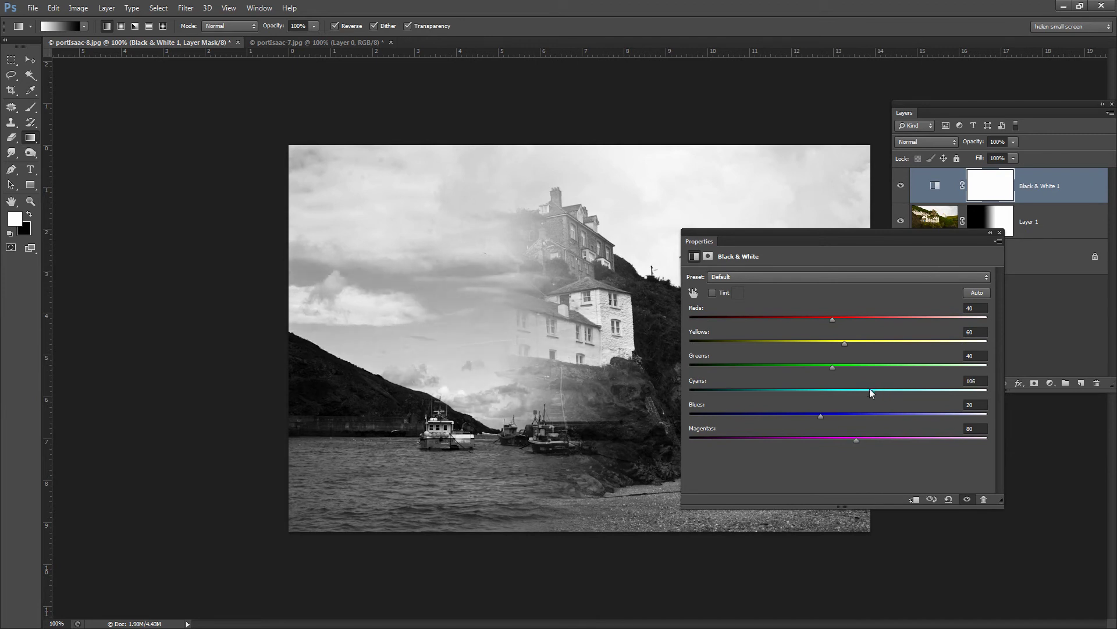
drag(819, 414, 848, 415)
drag(823, 238, 906, 289)
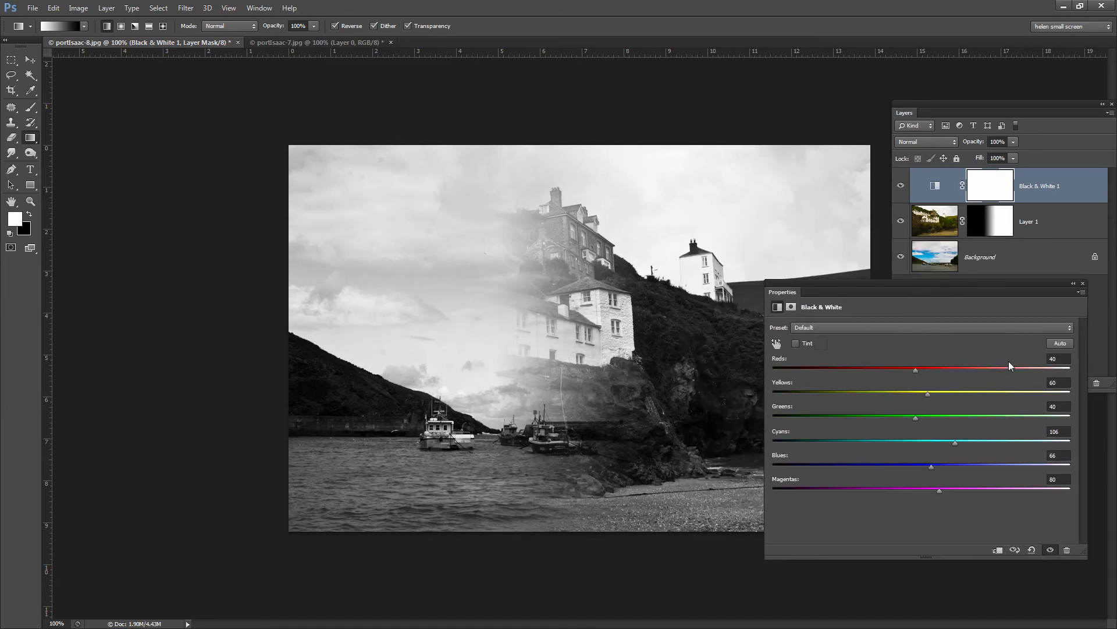
click(1083, 284)
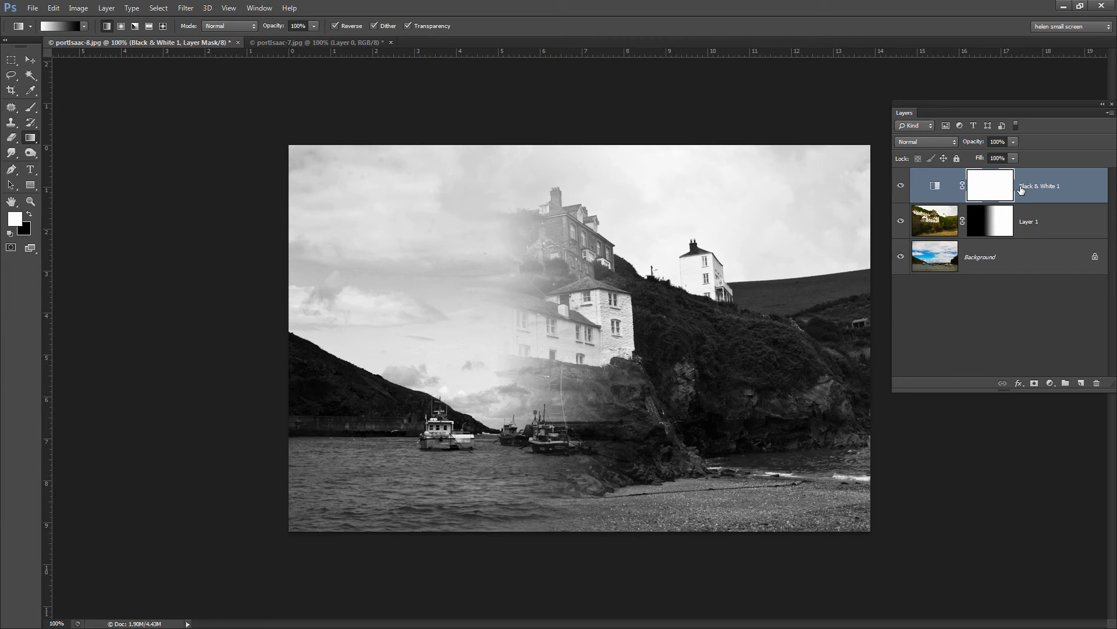
Stamp visible layers into Layer 2 with Ctrl+Alt+Shift+E, hide it, and reduce Black & White 1 opacity
key(ctrl+shift+alt+e)
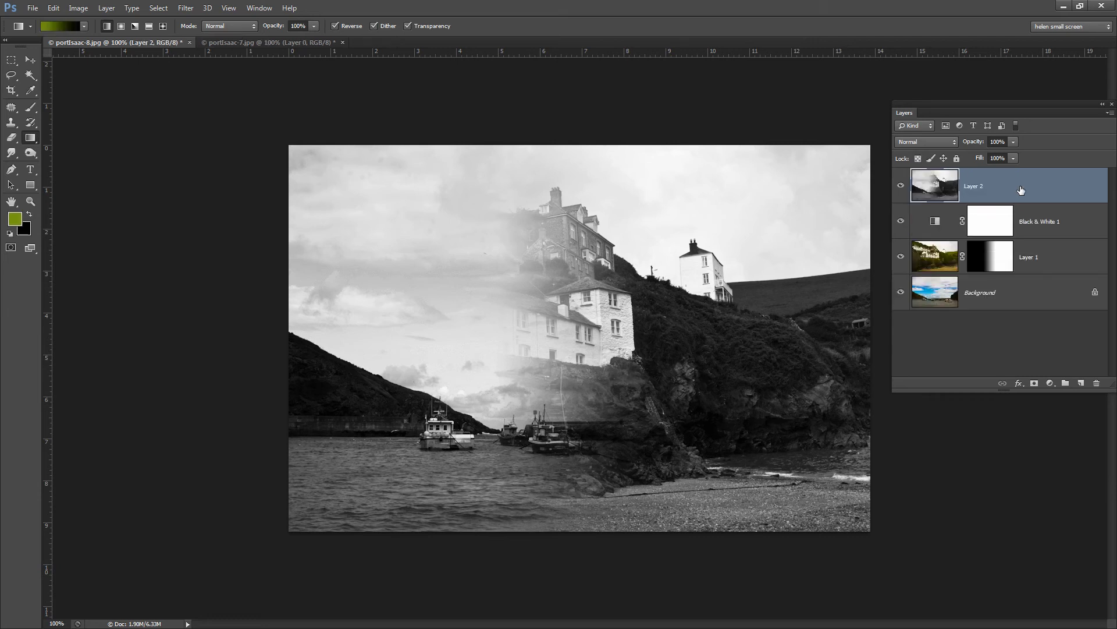
alt+click(901, 185)
drag(901, 222, 900, 293)
click(901, 222)
click(901, 185)
drag(901, 221, 901, 292)
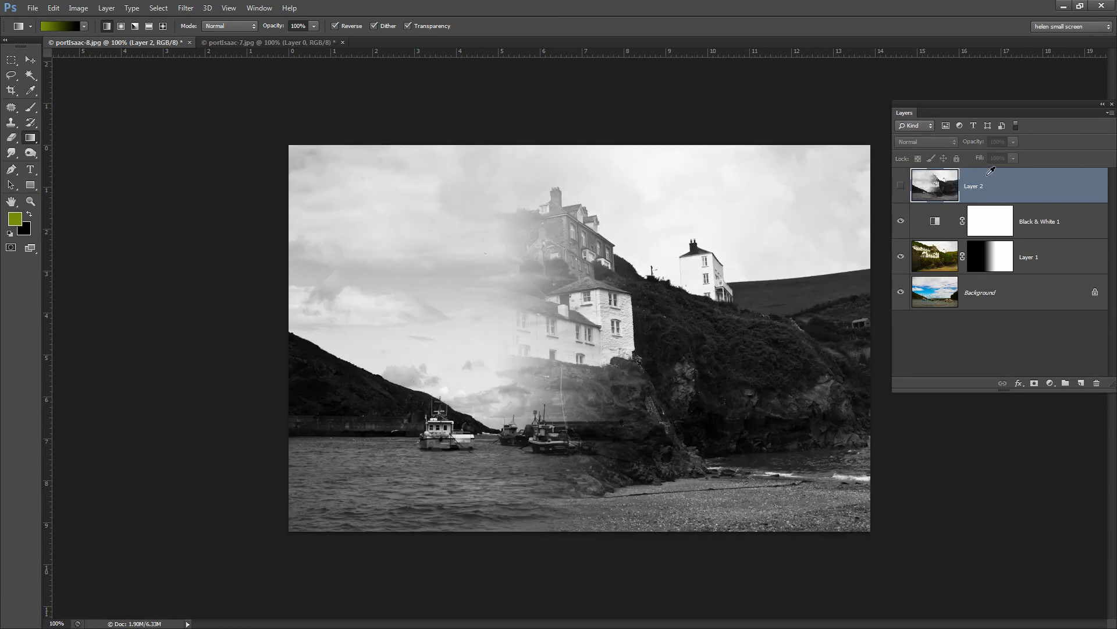
click(989, 220)
mouse_move(979, 144)
mouse_down()
mouse_move(939, 147)
mouse_move(963, 143)
mouse_up()
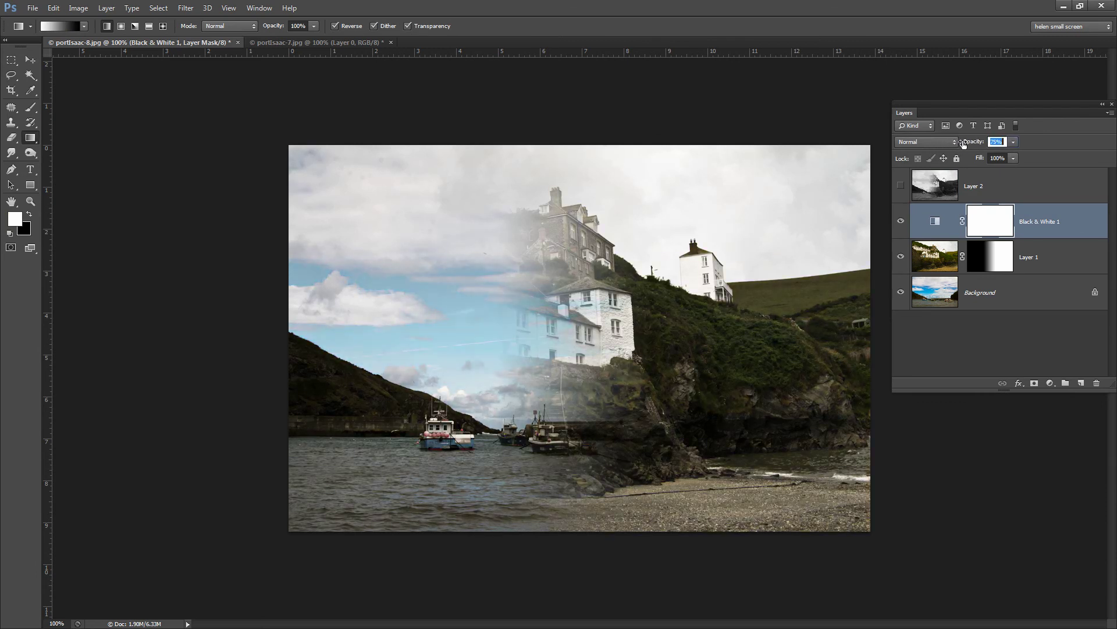
Try deleting Layer 2 twice, restoring it each time with undo
drag(1018, 195, 1096, 381)
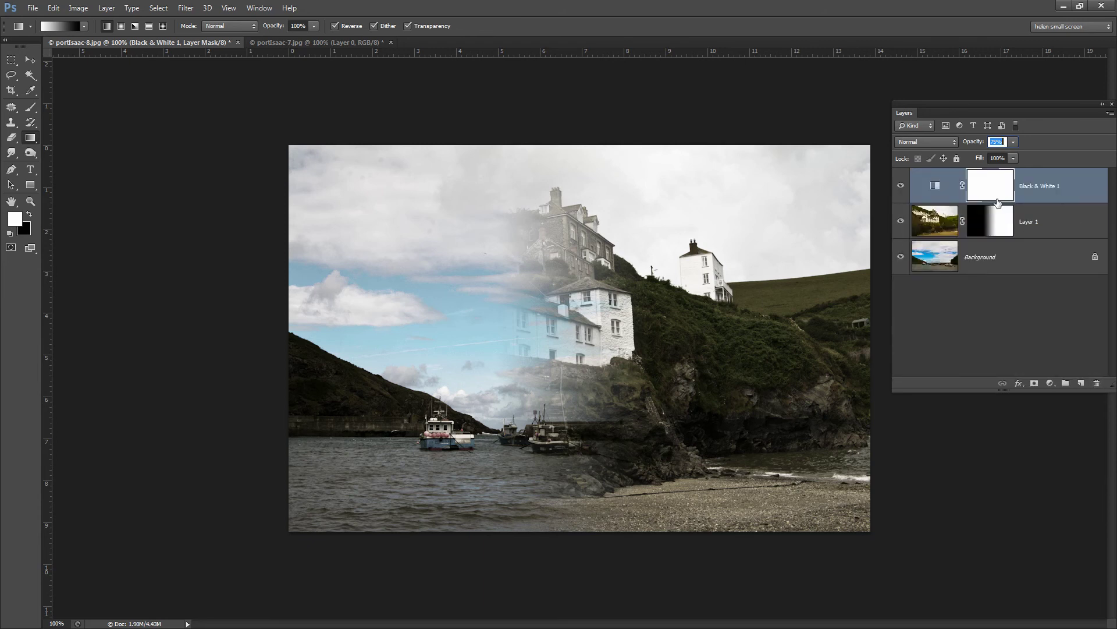
key(ctrl+z)
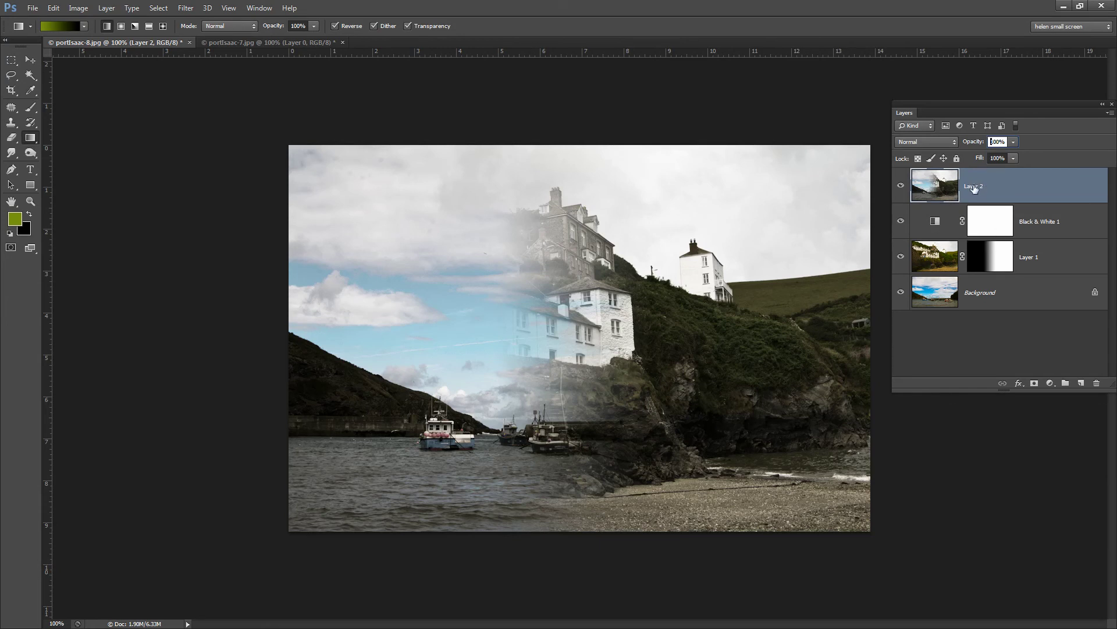
drag(975, 184, 1097, 383)
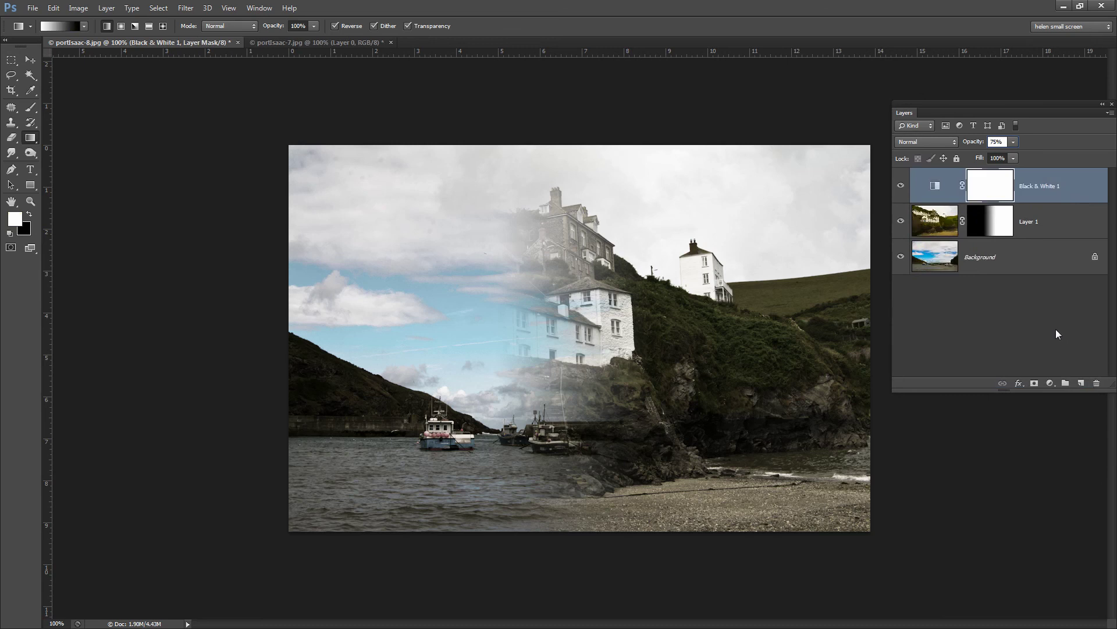
key(ctrl+z)
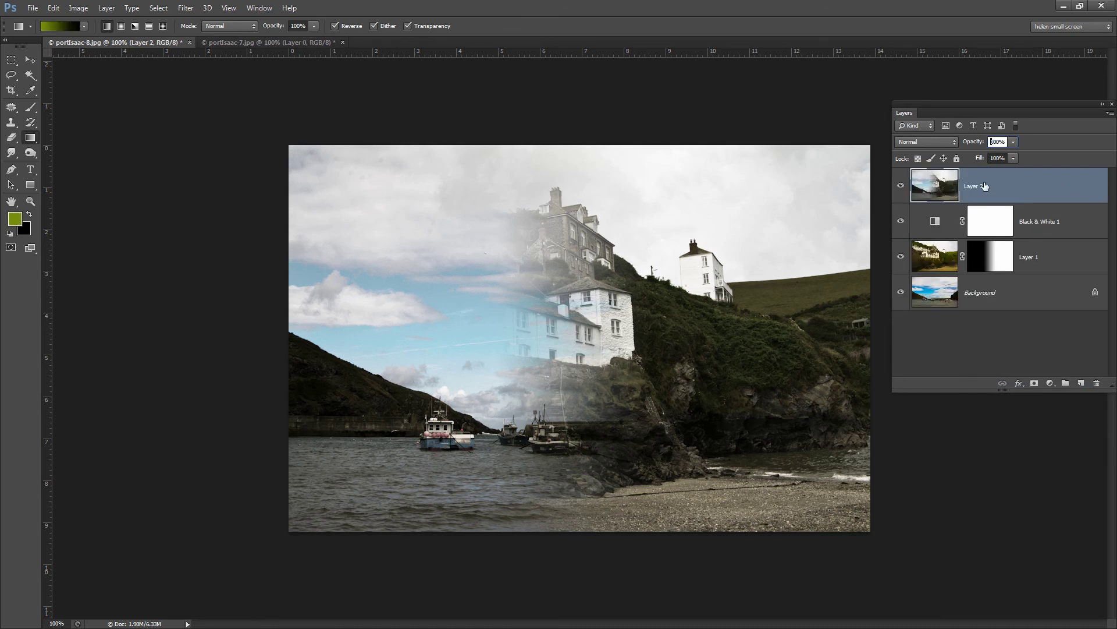
Set Layer 2 opacity to 0%, then delete Layer 2 permanently
text(0)
key(Return)
key(space)
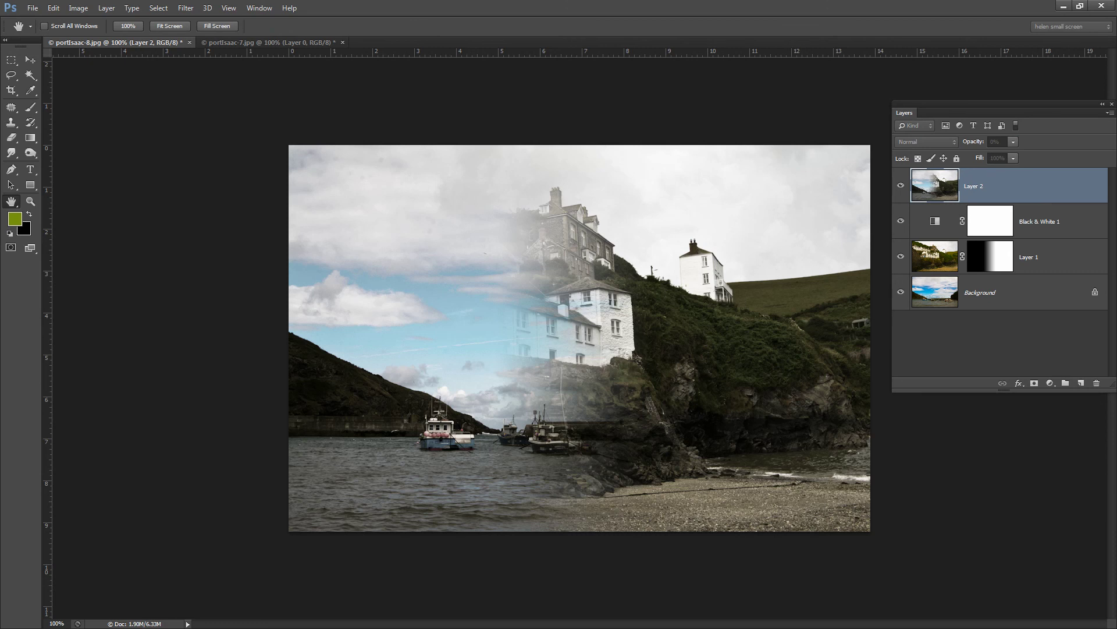
click(1012, 142)
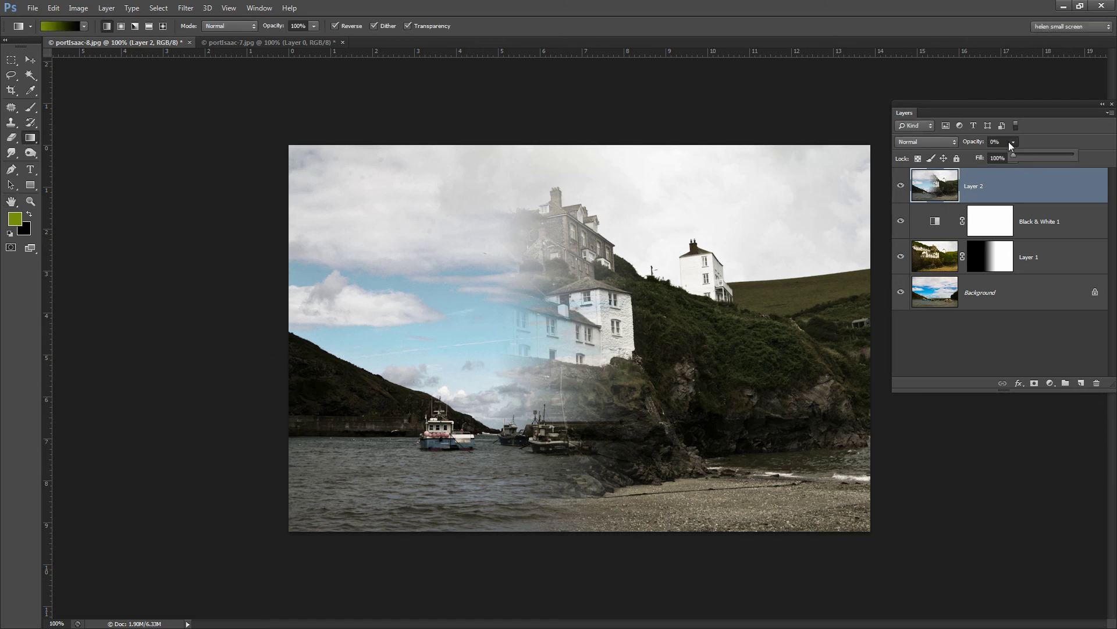
click(1065, 164)
key(Delete)
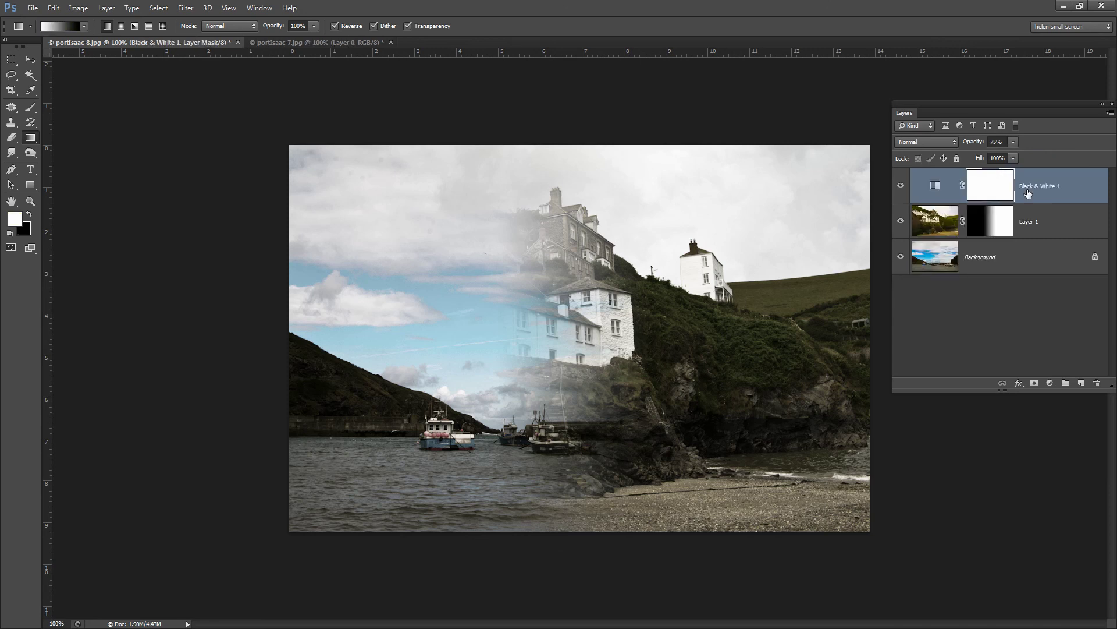